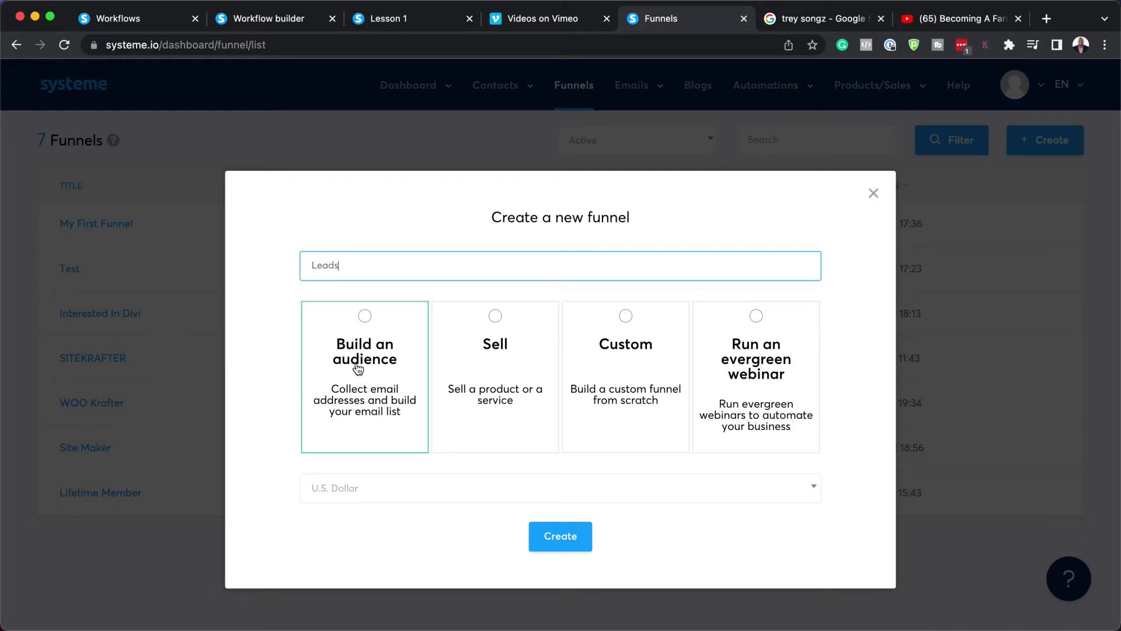
Create the Leads funnel with the Build an audience goal and U.S. Dollar as its currency.
{"action": "left_click", "coordinate": [358, 368]}
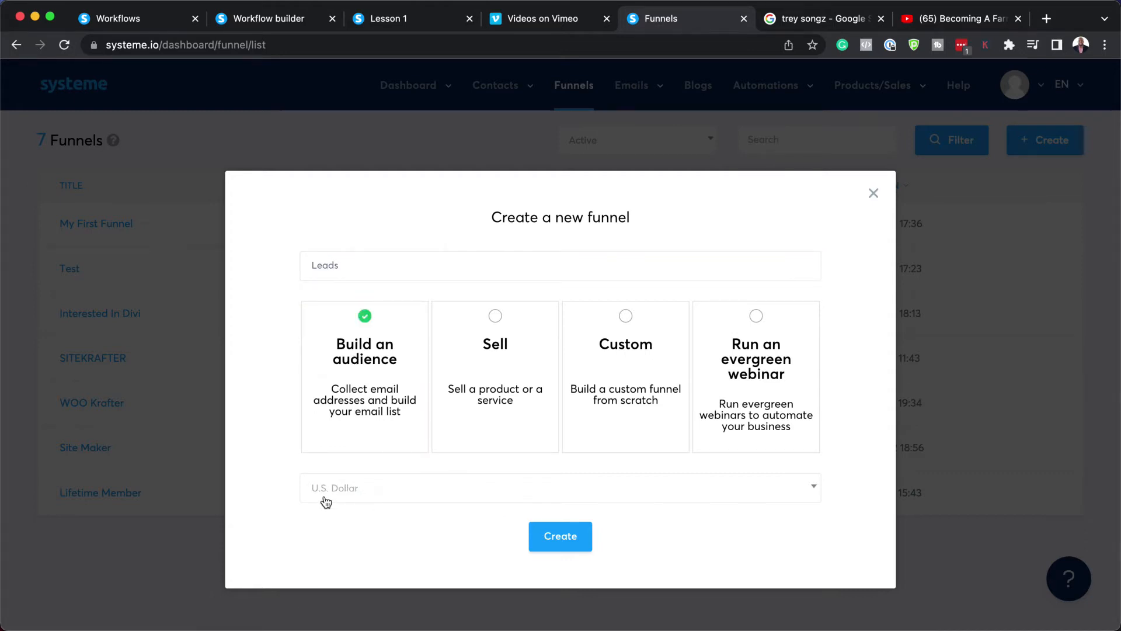
{"action": "left_click", "coordinate": [562, 537]}
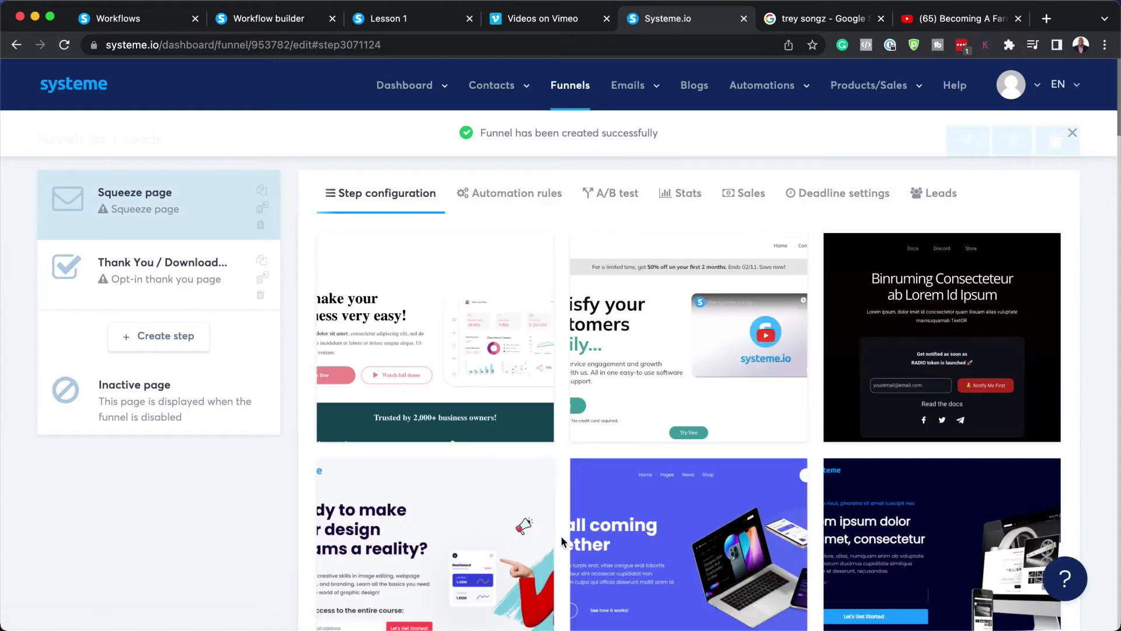
Choose the purple "It's all coming together" template for the squeeze page and open the page for editing.
{"action": "mouse_move", "coordinate": [439, 318]}
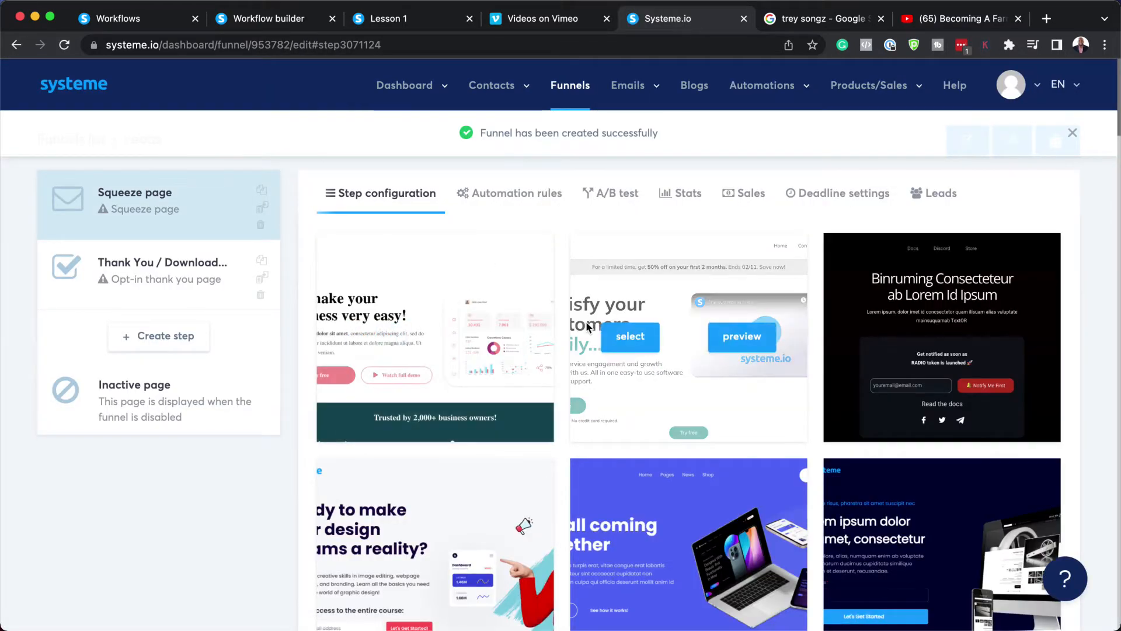
{"action": "mouse_move", "coordinate": [654, 389]}
{"action": "scroll", "coordinate": [654, 388], "scroll_direction": "down", "scroll_amount": 3}
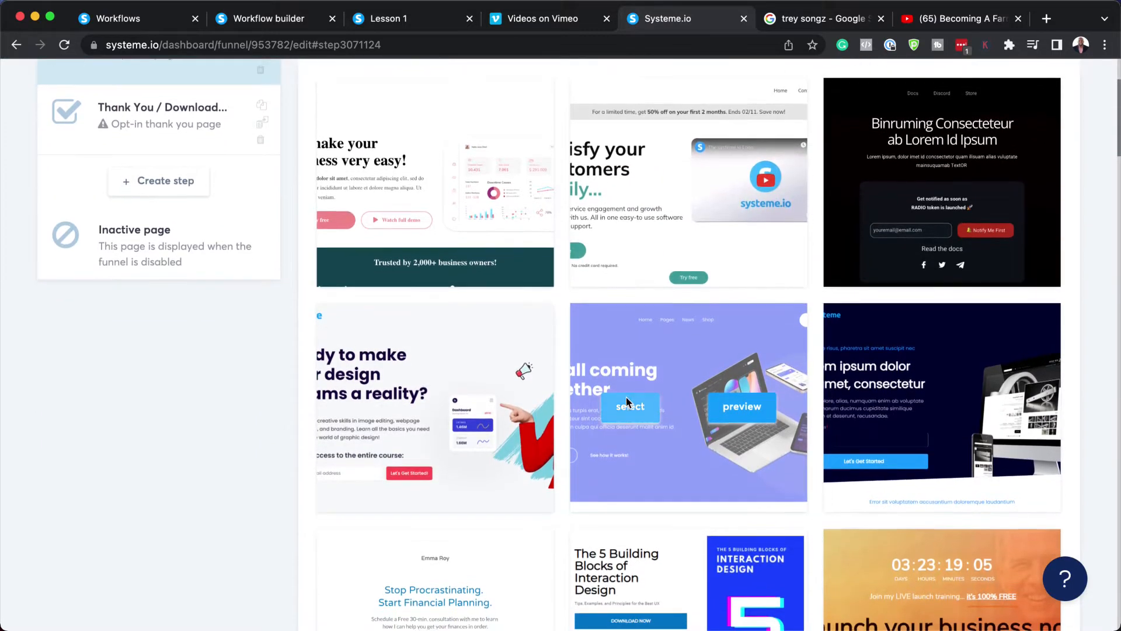
{"action": "left_click", "coordinate": [623, 414]}
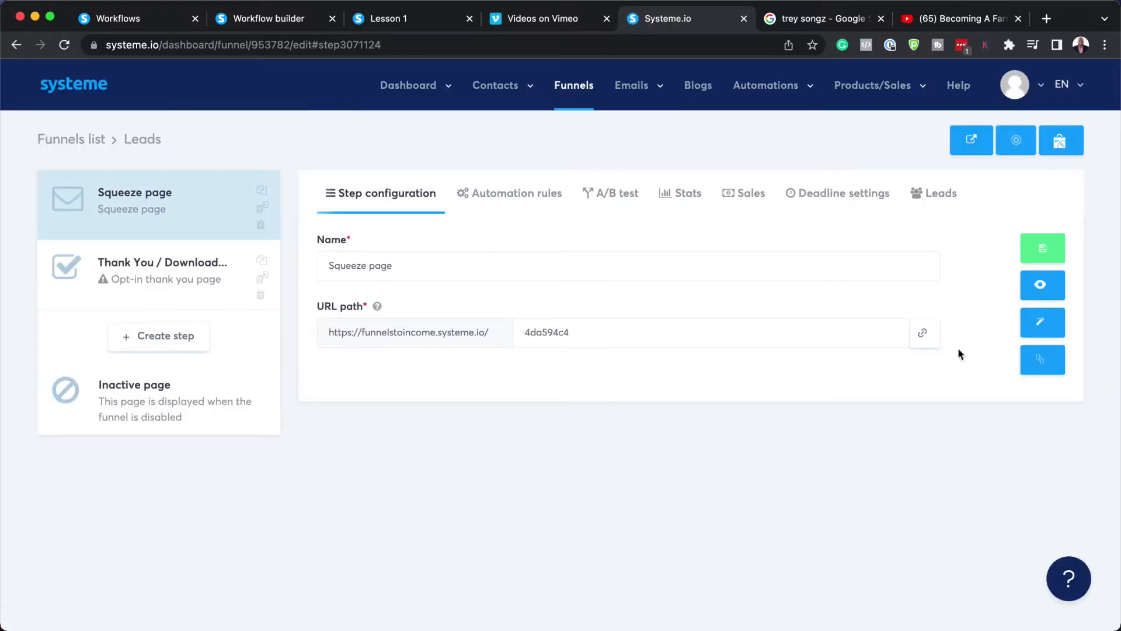
{"action": "left_click", "coordinate": [1043, 326]}
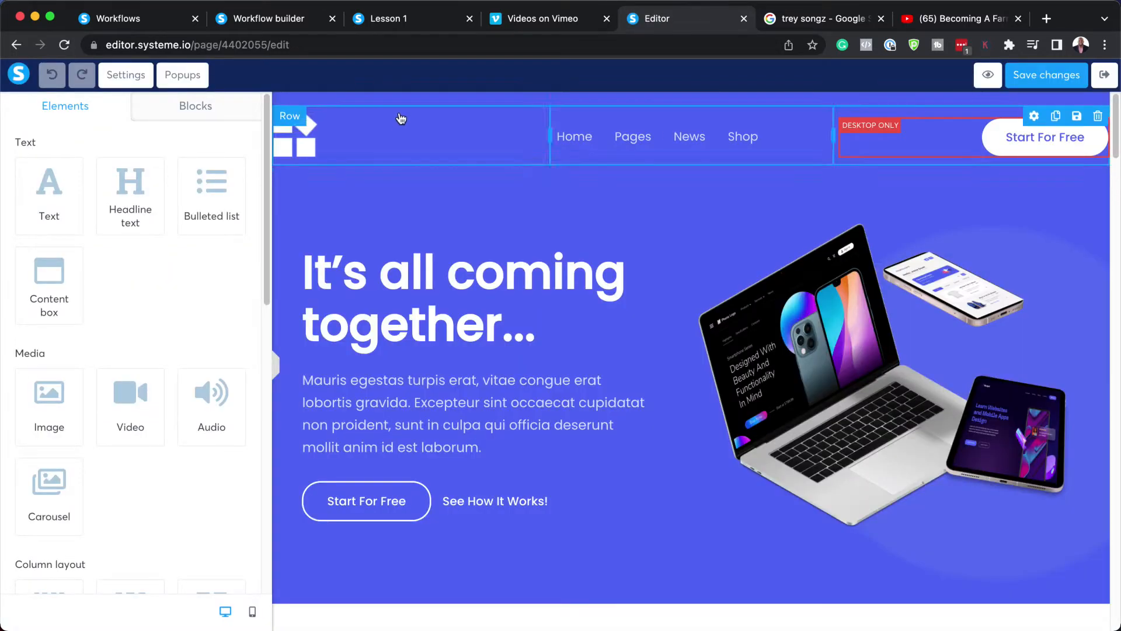
Delete the navigation row with the logo and menu, plus the leftover empty row above the hero headline.
{"action": "left_click", "coordinate": [1099, 117]}
{"action": "left_click", "coordinate": [689, 129]}
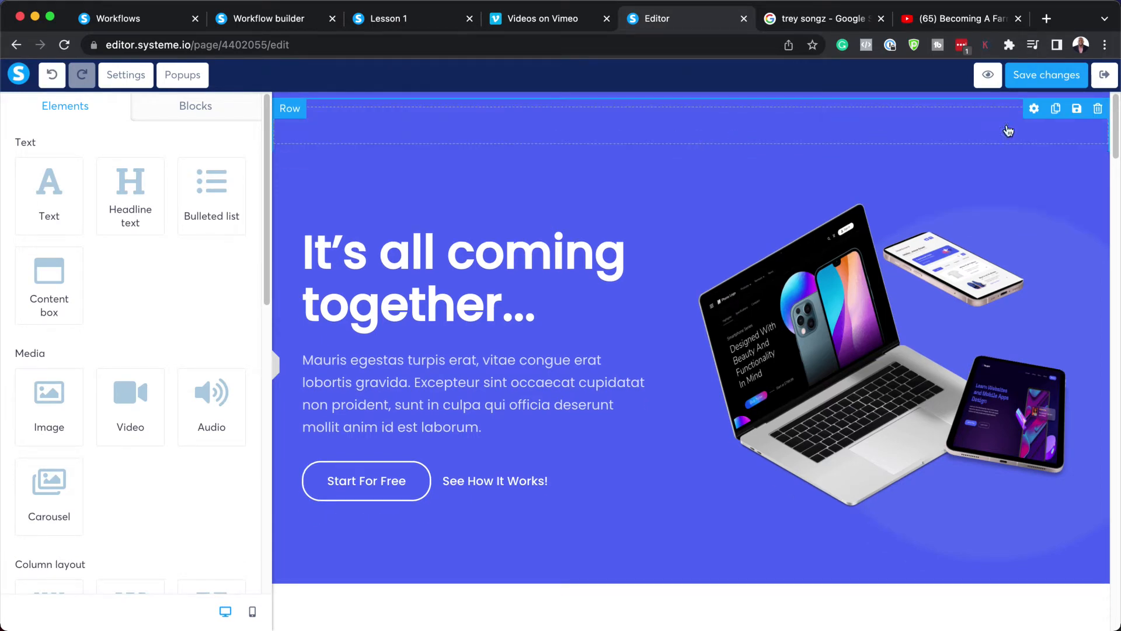
{"action": "left_click", "coordinate": [1097, 109]}
{"action": "left_click", "coordinate": [716, 129]}
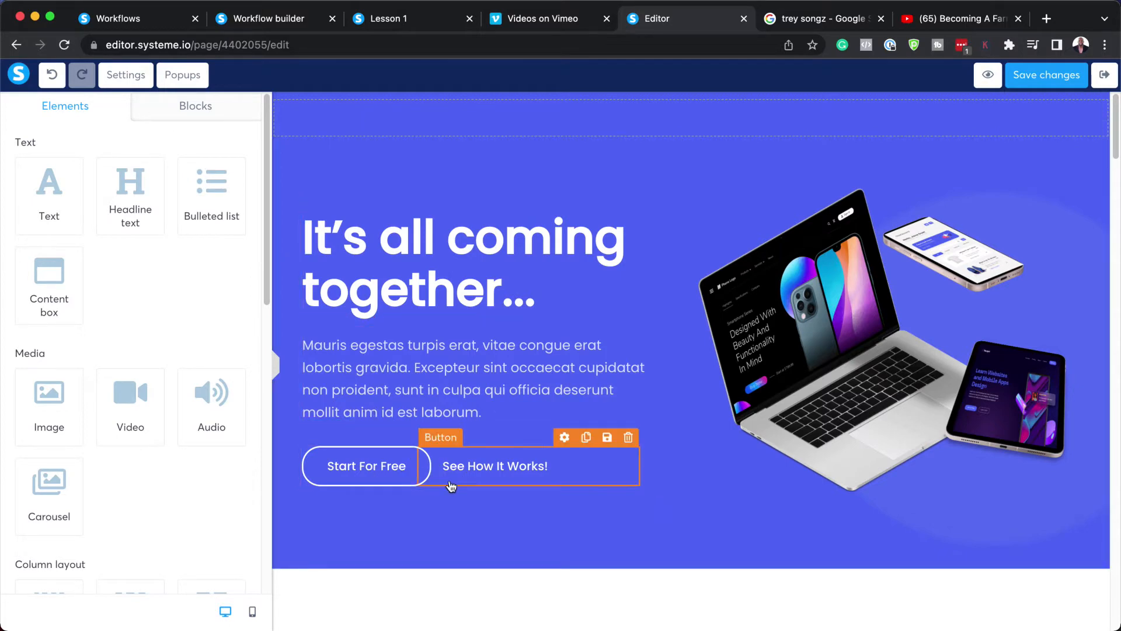
Delete the See How It Works! button and the row holding the Start For Free button from the hero section.
{"action": "scroll", "coordinate": [451, 485], "scroll_direction": "down", "scroll_amount": 4}
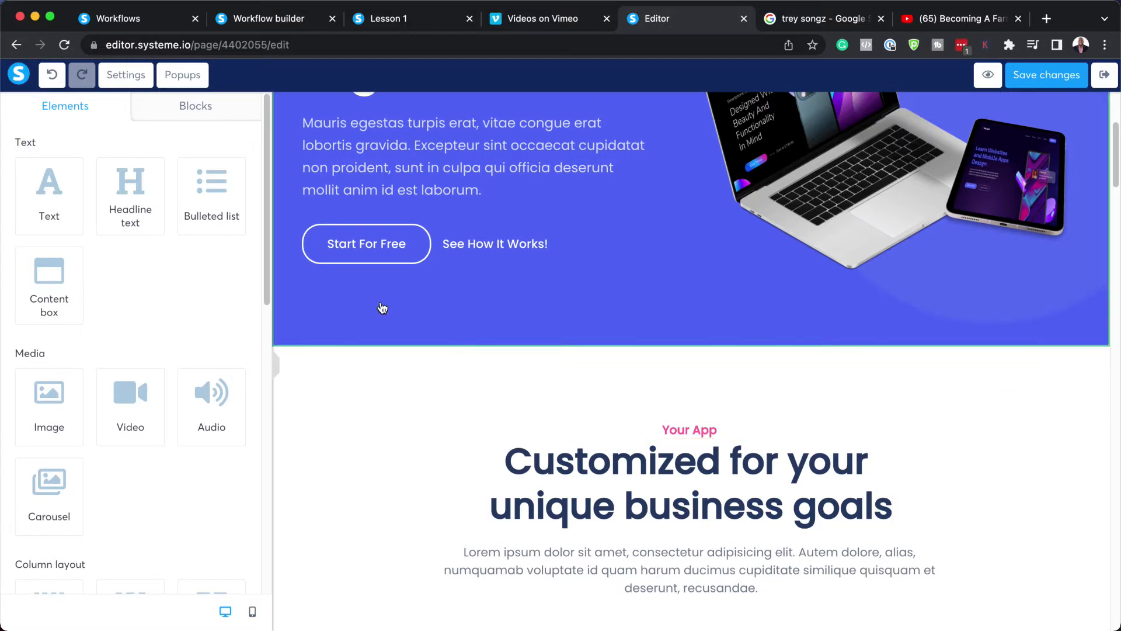
{"action": "scroll", "coordinate": [584, 425], "scroll_direction": "up", "scroll_amount": 4}
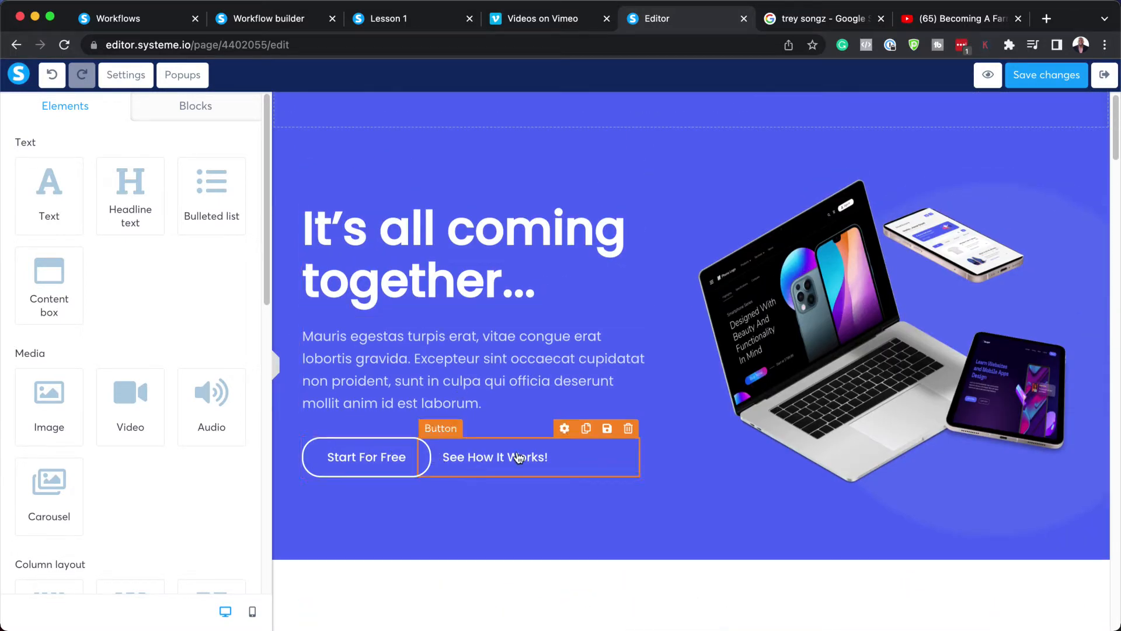
{"action": "left_click", "coordinate": [629, 430]}
{"action": "left_click", "coordinate": [691, 135]}
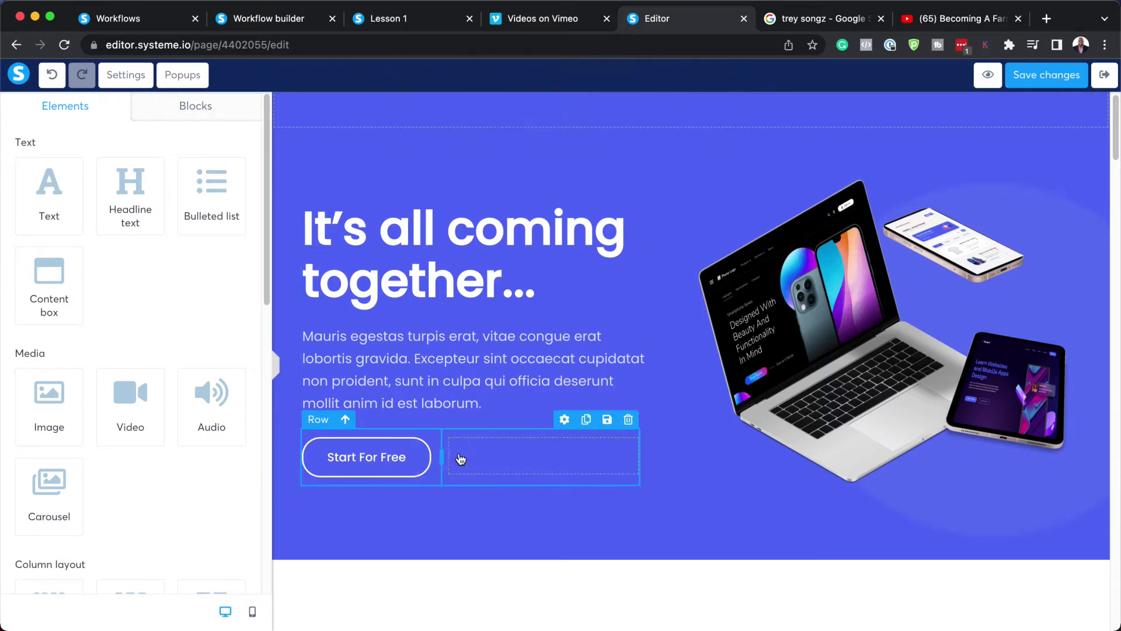
{"action": "left_click", "coordinate": [628, 420]}
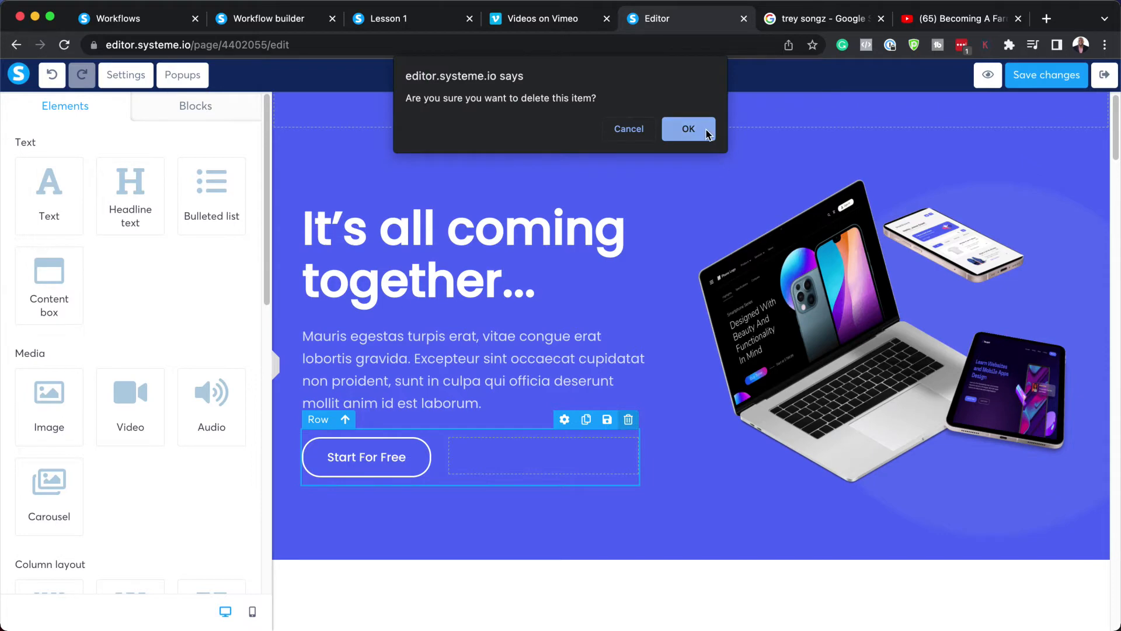
{"action": "left_click", "coordinate": [682, 130]}
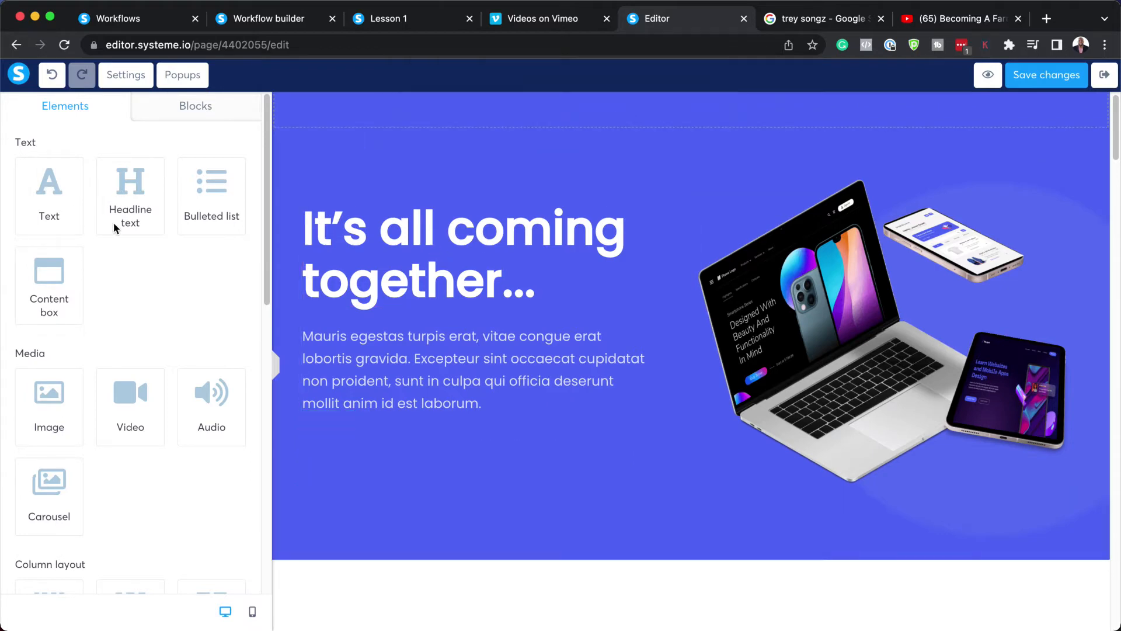
Add a form input below the hero paragraph and set its input type to First name.
{"action": "scroll", "coordinate": [124, 418], "scroll_direction": "down", "scroll_amount": 4}
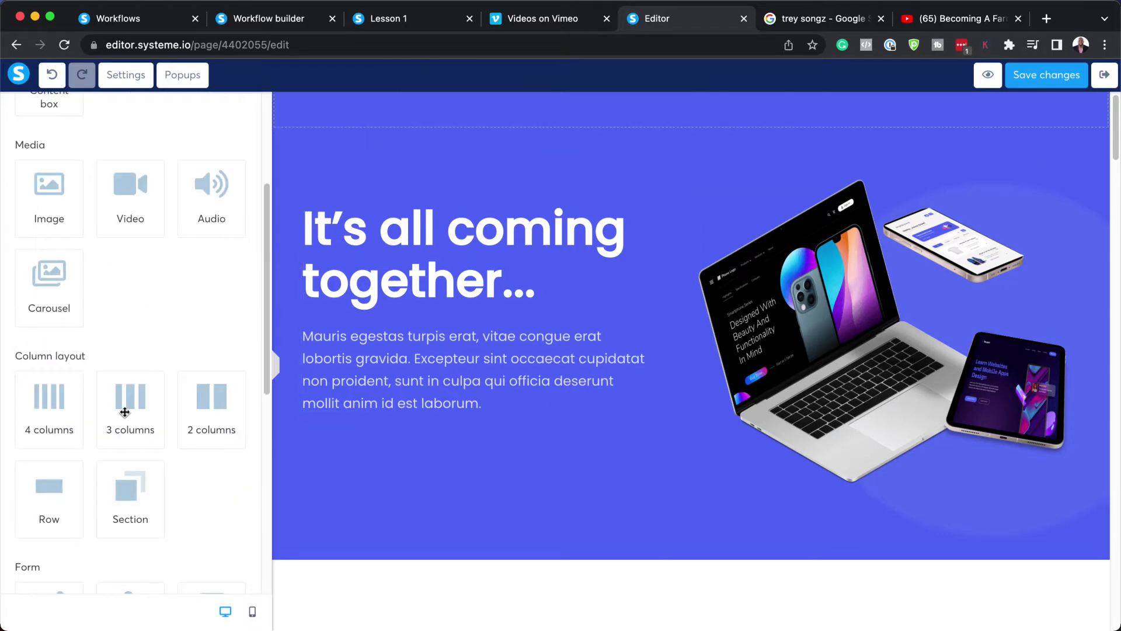
{"action": "scroll", "coordinate": [125, 412], "scroll_direction": "down", "scroll_amount": 6}
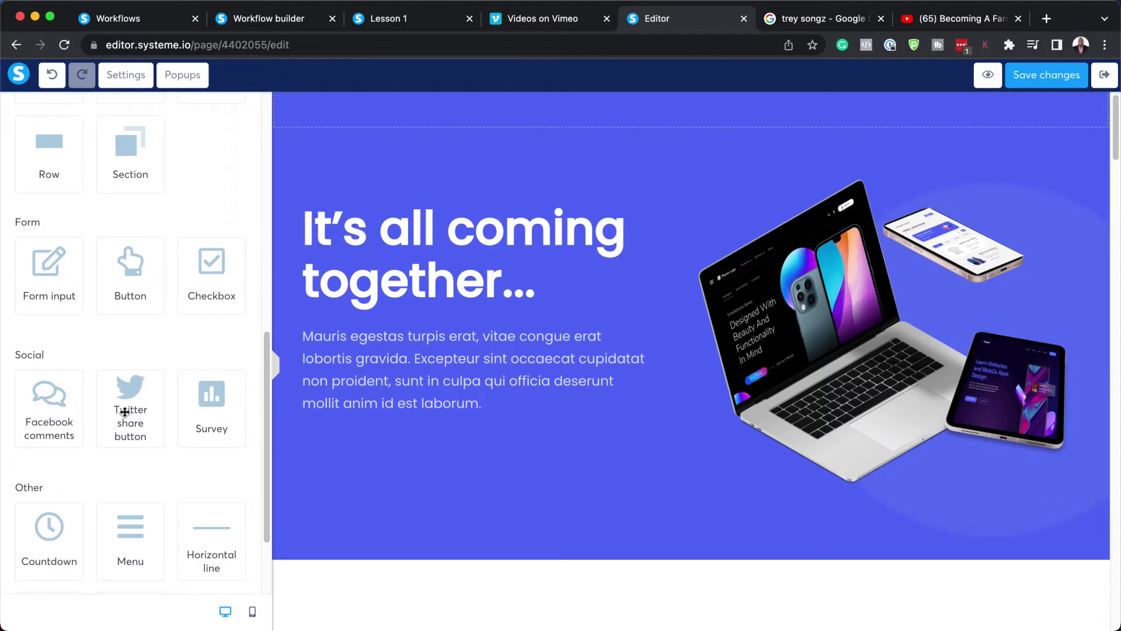
{"action": "left_click_drag", "start_coordinate": [45, 258], "coordinate": [366, 415]}
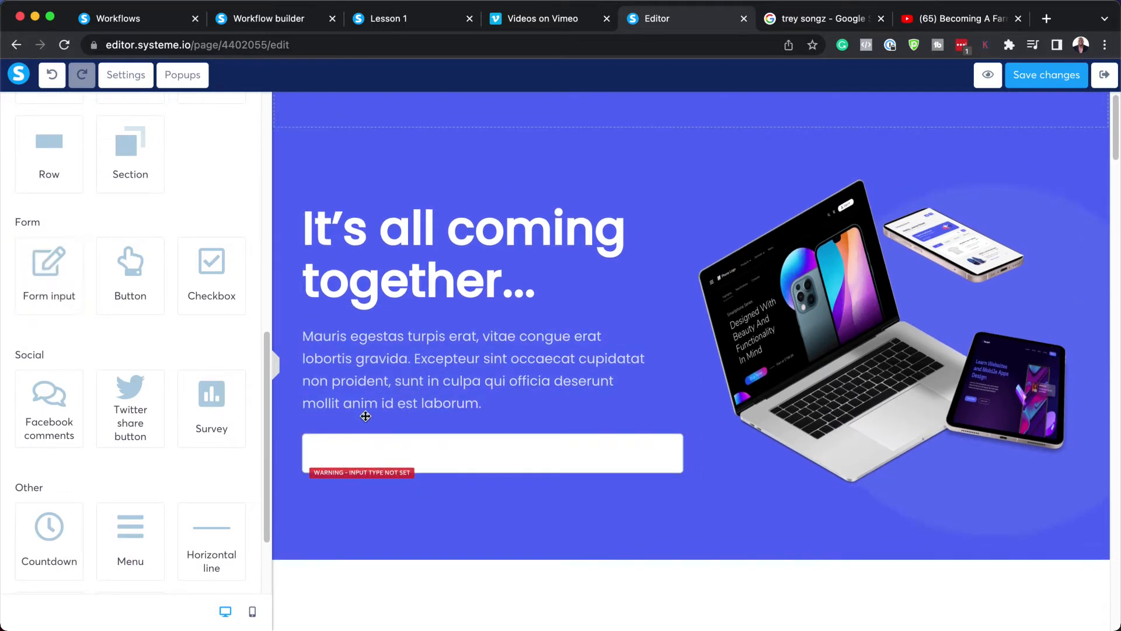
{"action": "left_click", "coordinate": [483, 460]}
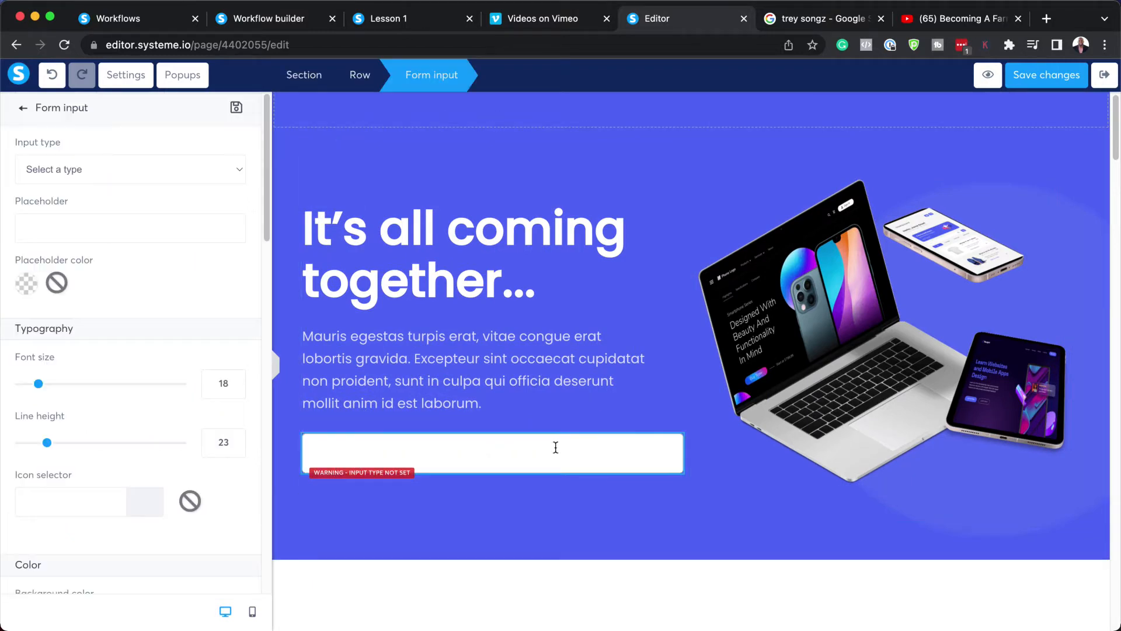
{"action": "left_click", "coordinate": [589, 469]}
{"action": "left_click", "coordinate": [611, 425]}
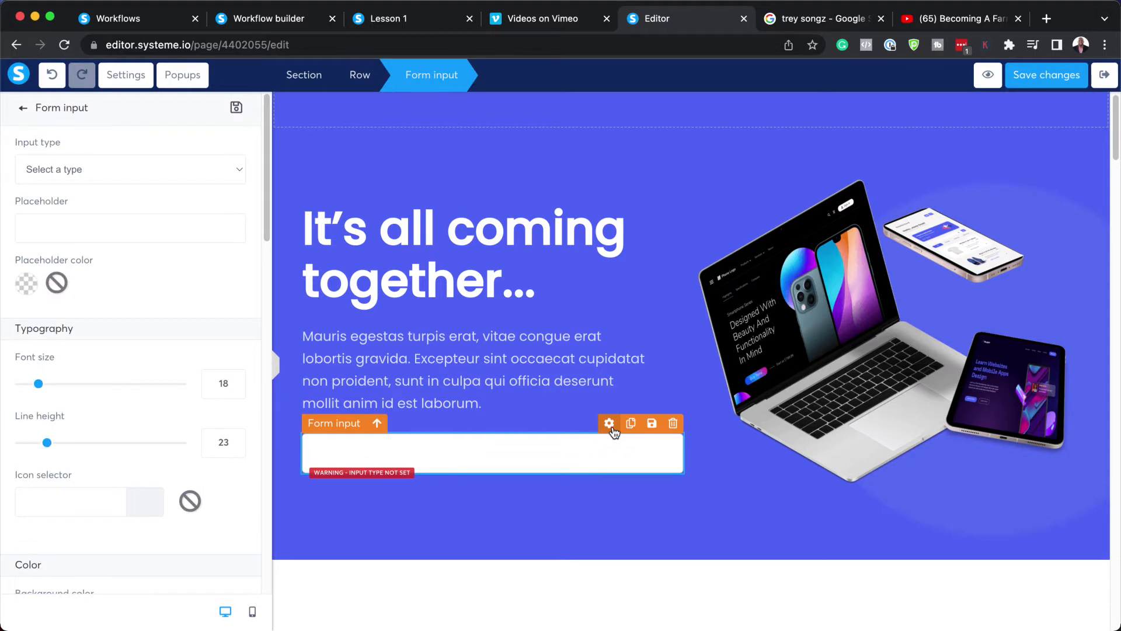
{"action": "left_click", "coordinate": [111, 175]}
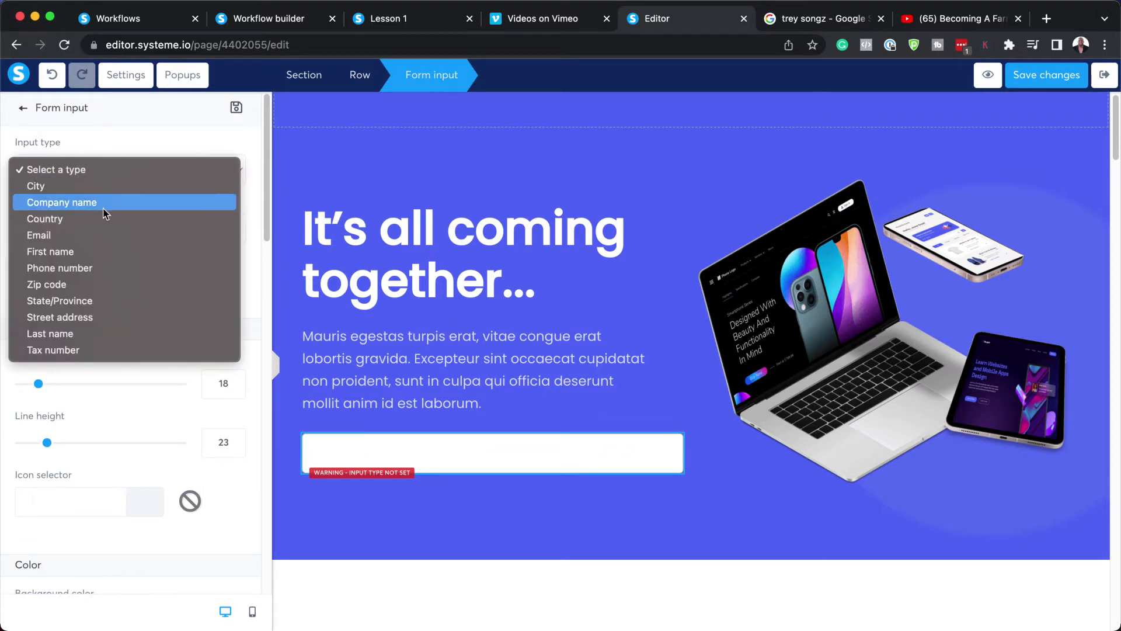
{"action": "left_click", "coordinate": [93, 249]}
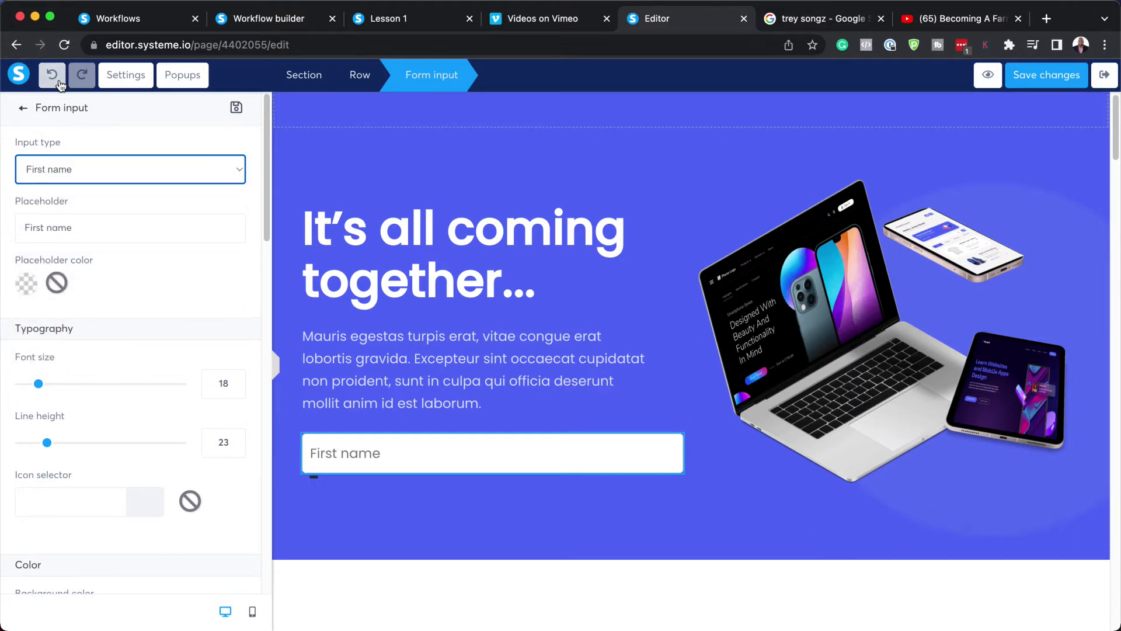
{"action": "left_click", "coordinate": [23, 109]}
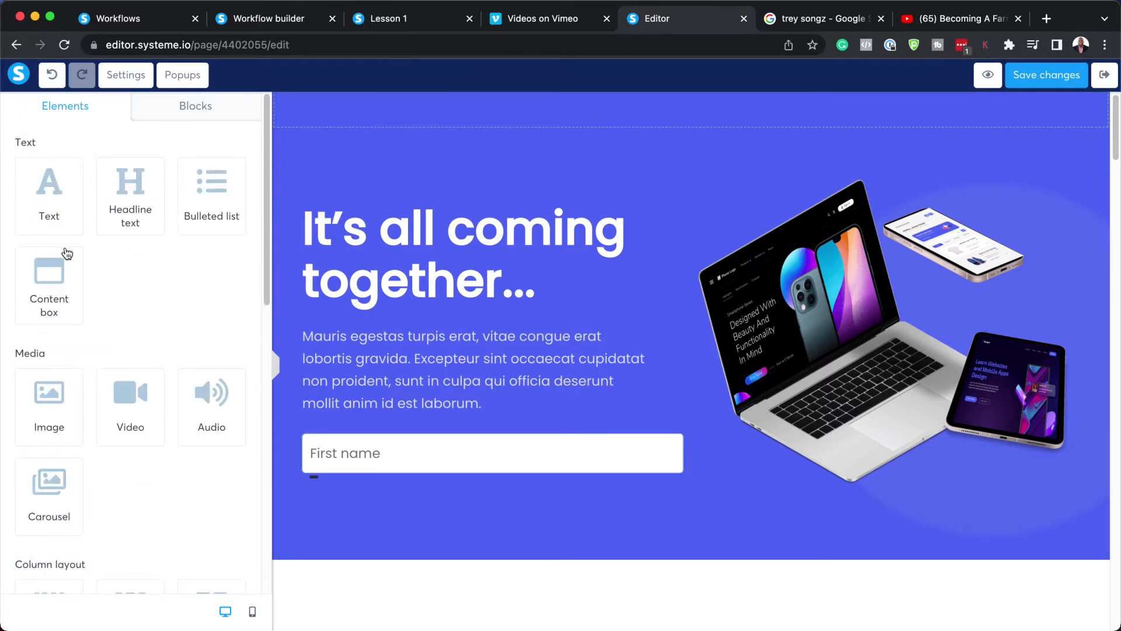
Add a button beneath the First name field and set its width to Fill width.
{"action": "scroll", "coordinate": [172, 483], "scroll_direction": "down", "scroll_amount": 4}
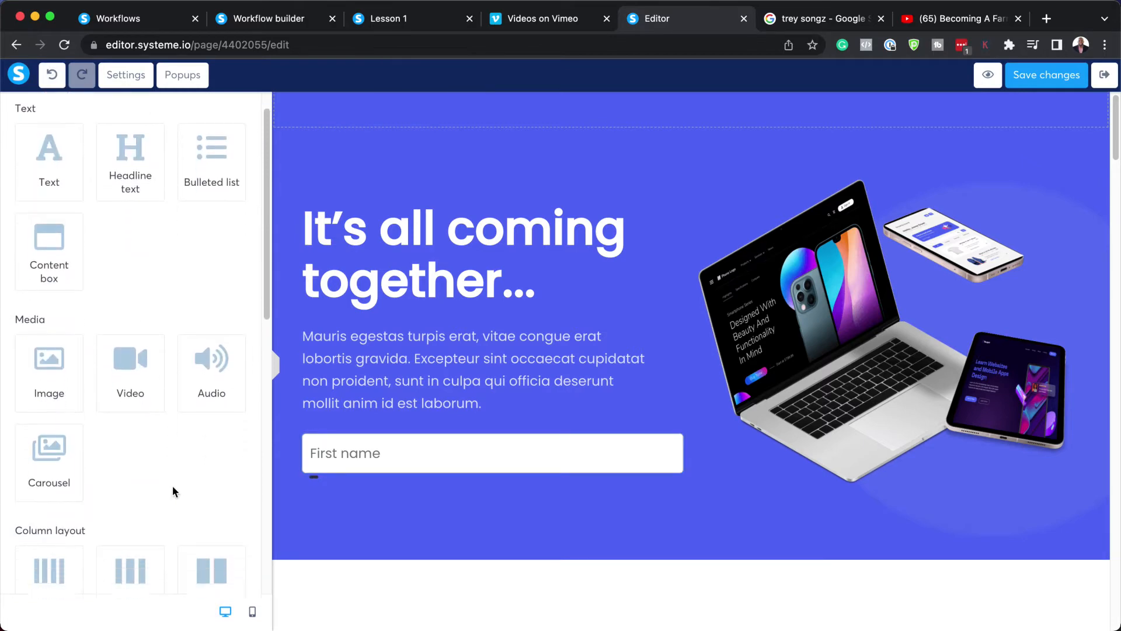
{"action": "scroll", "coordinate": [173, 485], "scroll_direction": "down", "scroll_amount": 5}
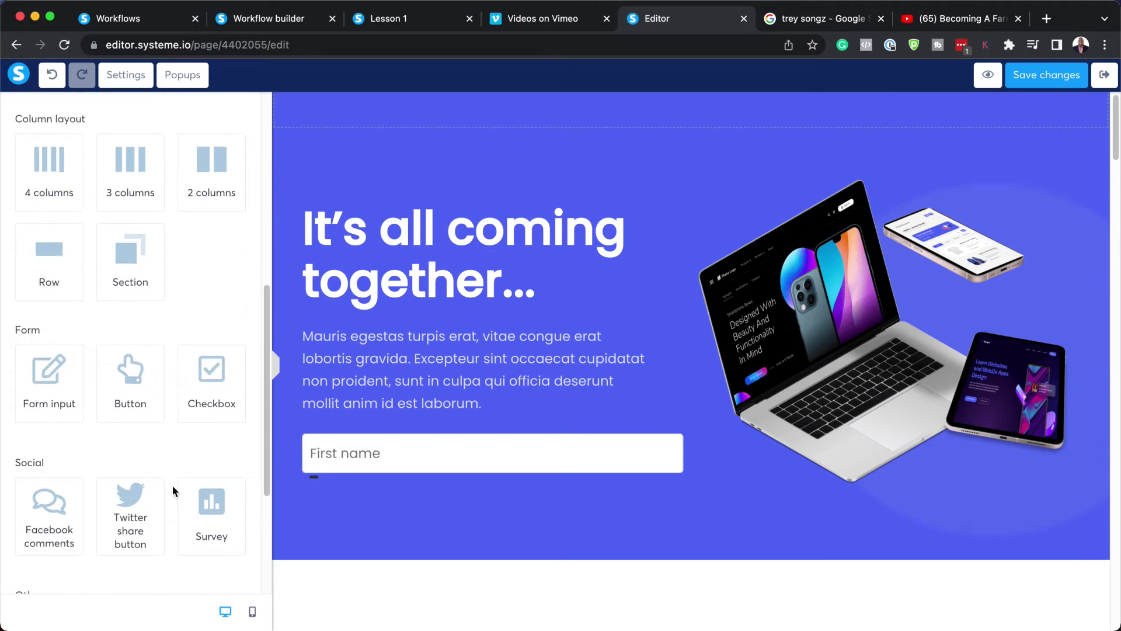
{"action": "left_click_drag", "start_coordinate": [132, 380], "coordinate": [413, 468]}
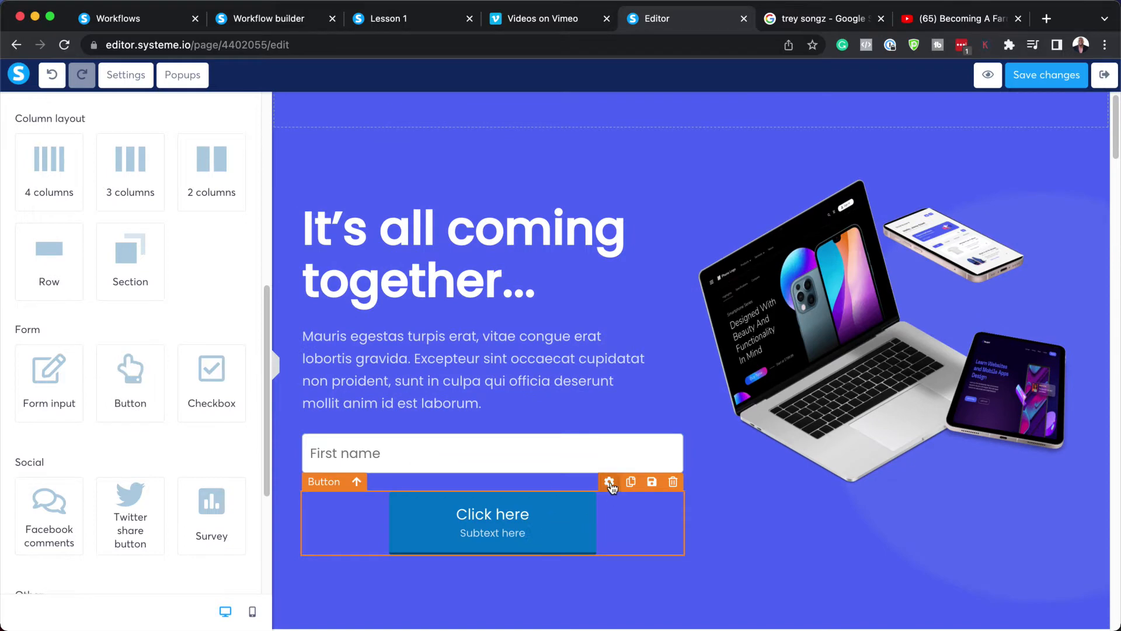
{"action": "left_click", "coordinate": [610, 482]}
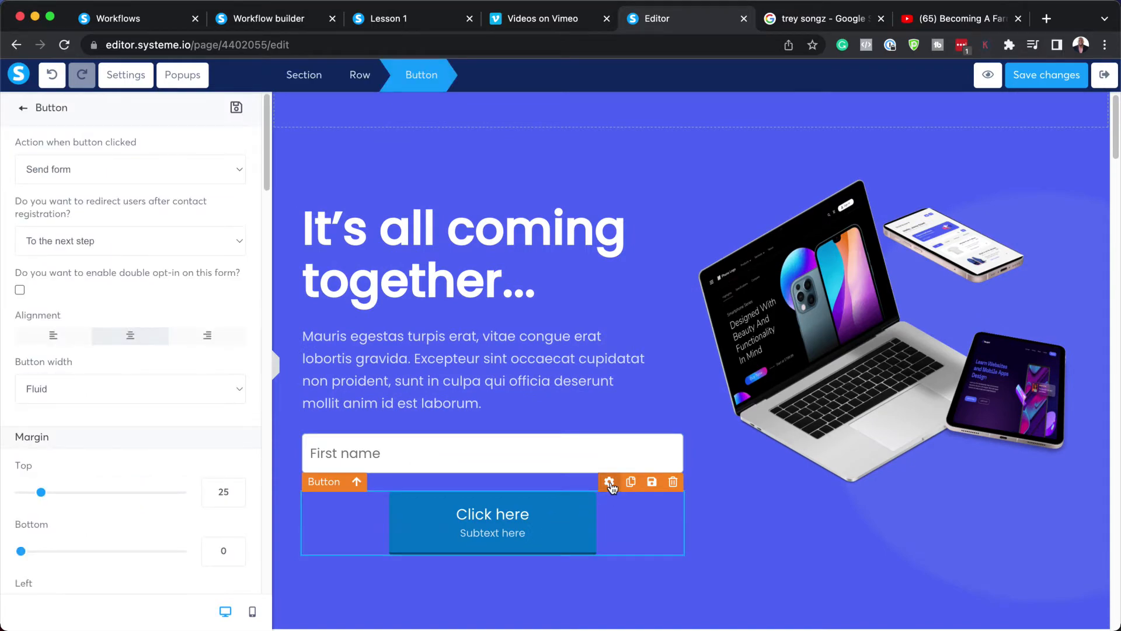
{"action": "left_click", "coordinate": [151, 392]}
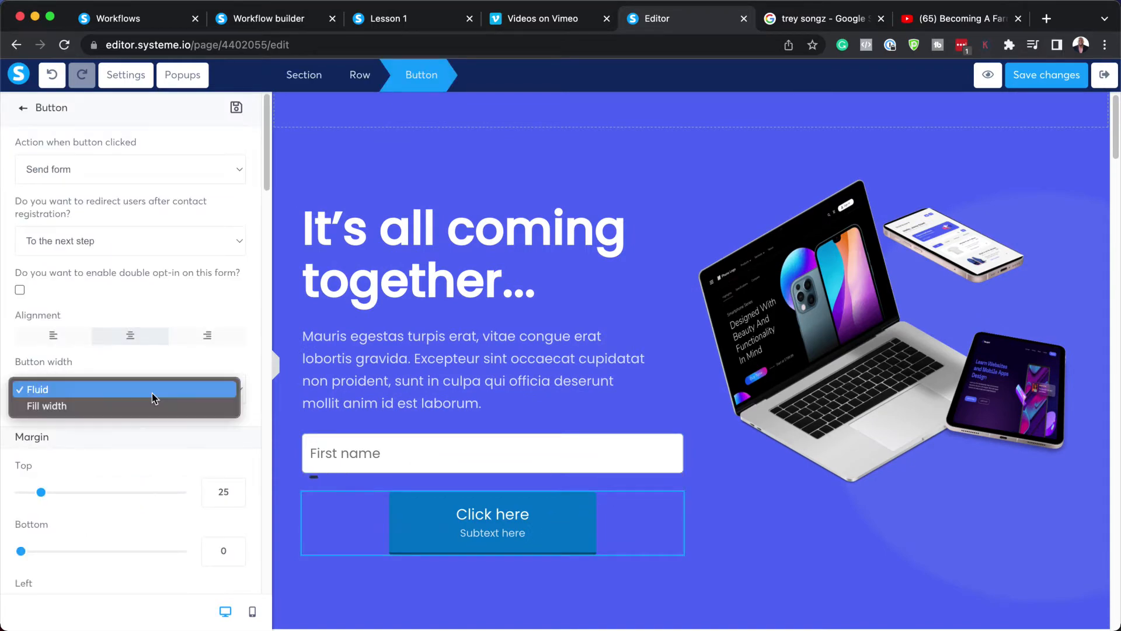
{"action": "left_click", "coordinate": [147, 406]}
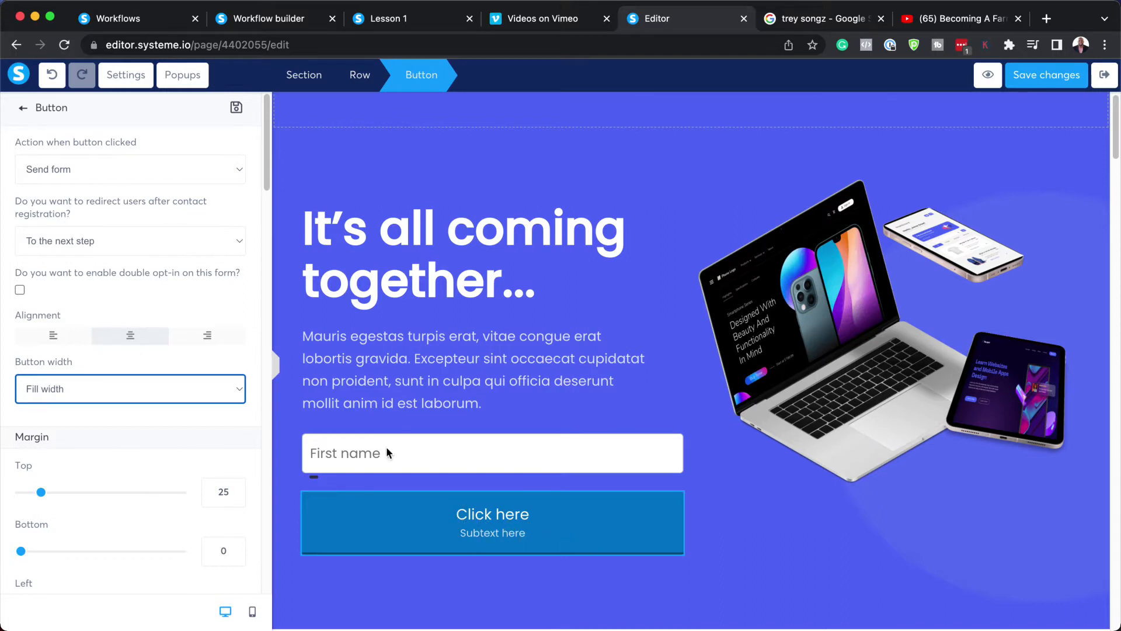
Set the new button's action to Download file, using BlogTemplate.json from the existing uploaded files.
{"action": "left_click", "coordinate": [178, 173]}
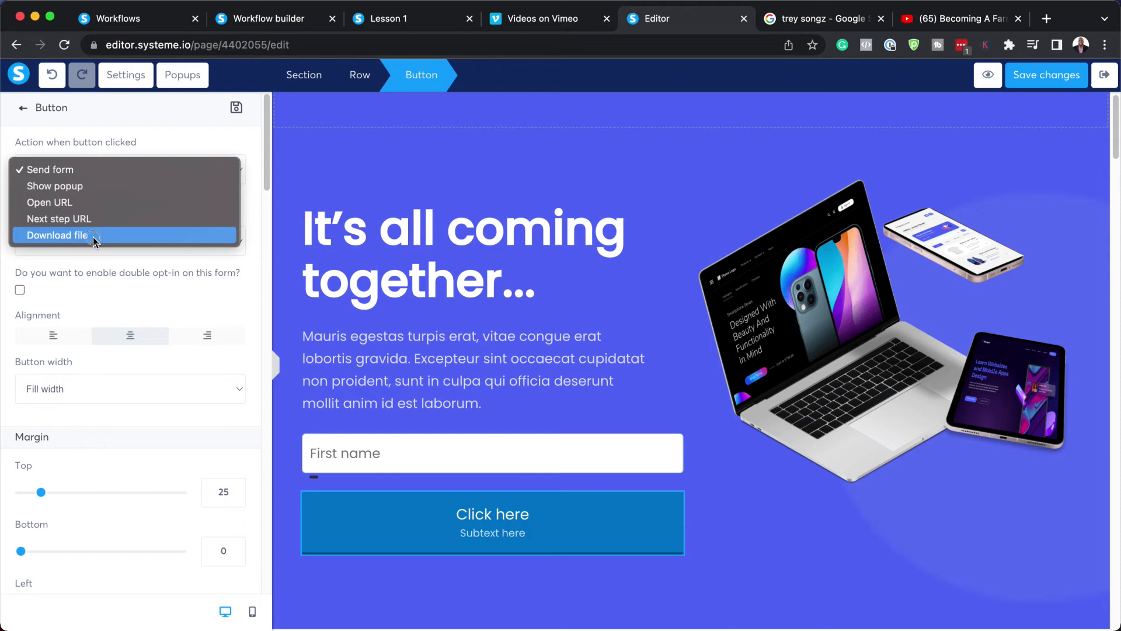
{"action": "left_click", "coordinate": [93, 237]}
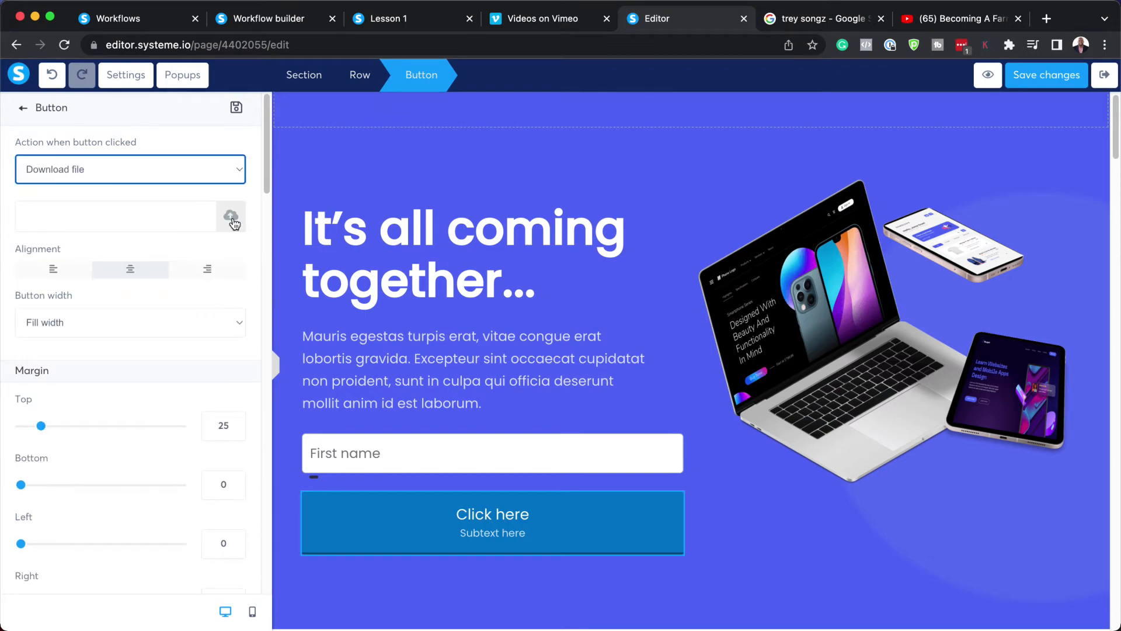
{"action": "left_click", "coordinate": [232, 217]}
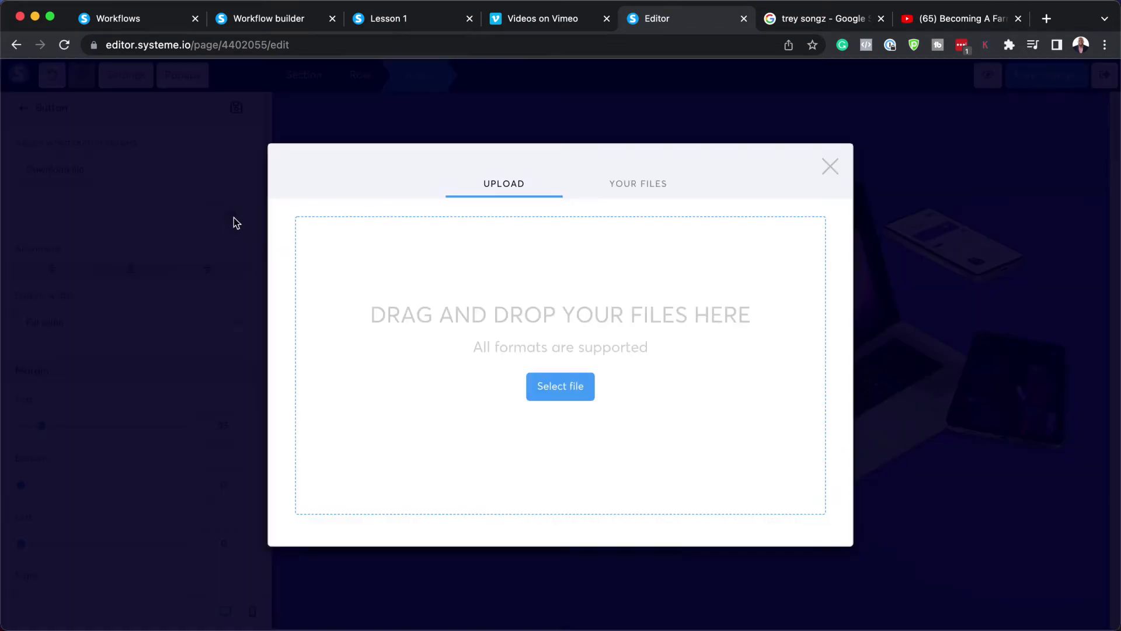
{"action": "left_click", "coordinate": [653, 185]}
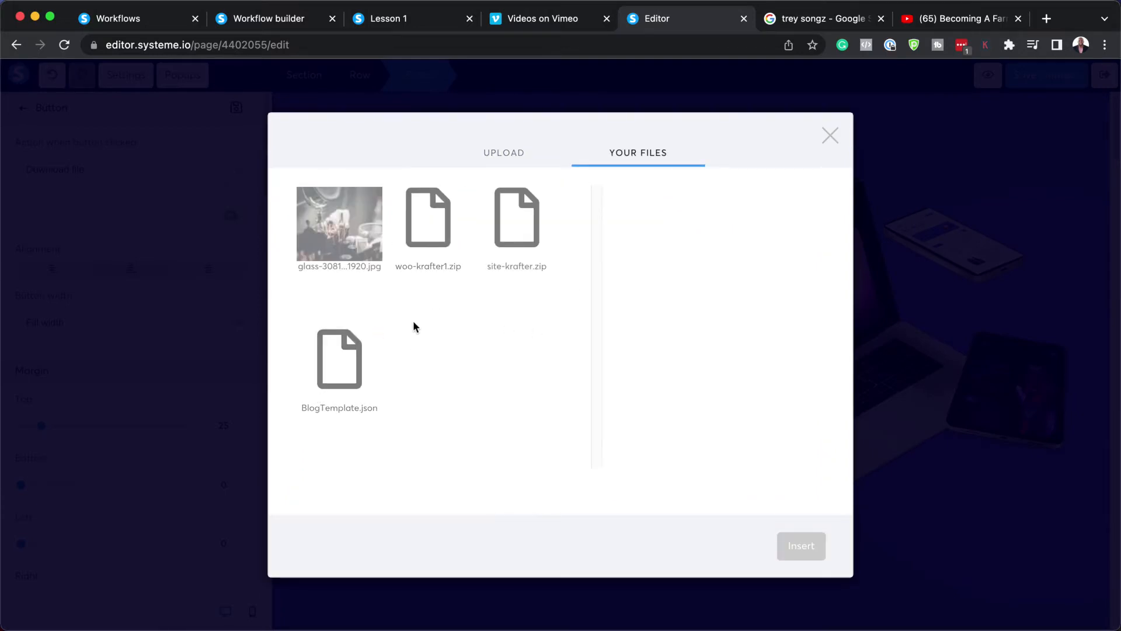
{"action": "left_click", "coordinate": [344, 369]}
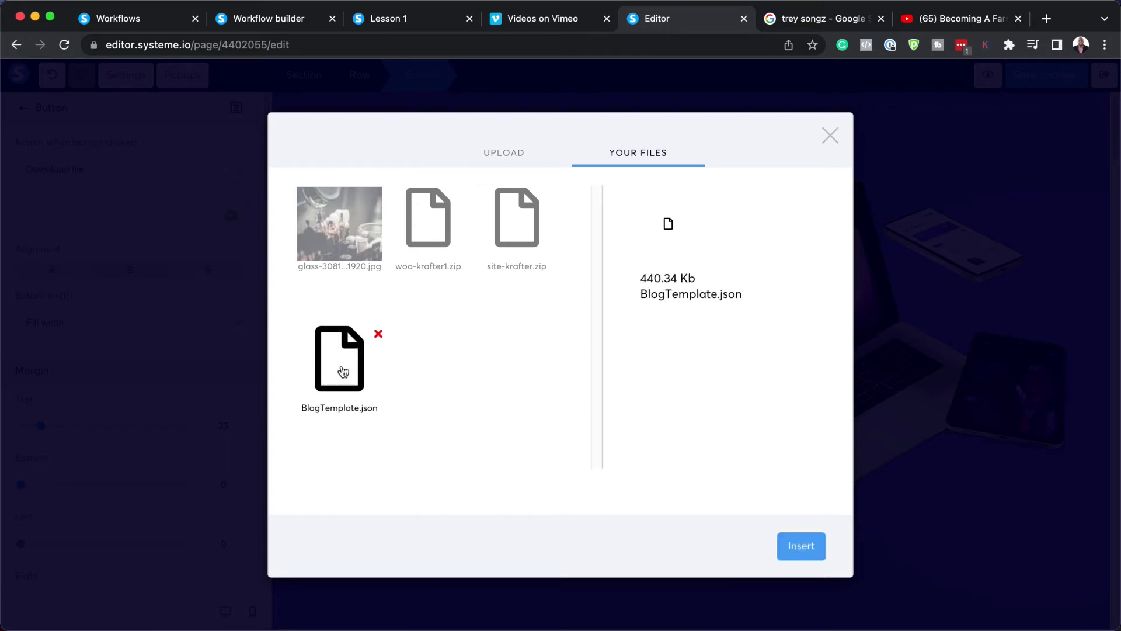
{"action": "left_click", "coordinate": [808, 546]}
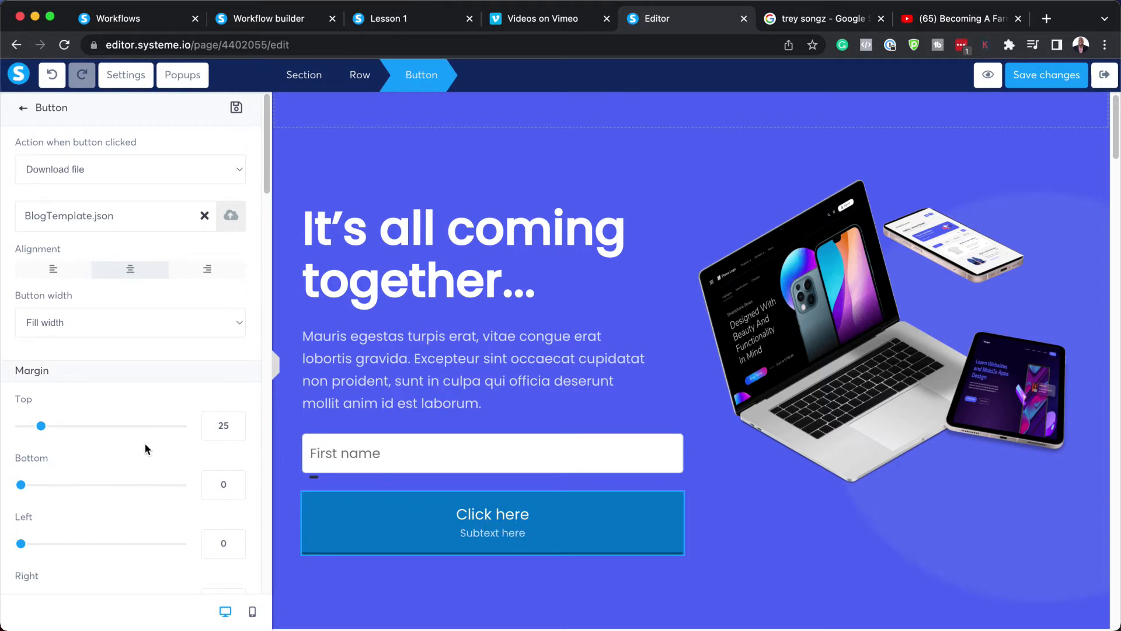
{"action": "scroll", "coordinate": [146, 443], "scroll_direction": "down", "scroll_amount": 2}
{"action": "left_click", "coordinate": [596, 488]}
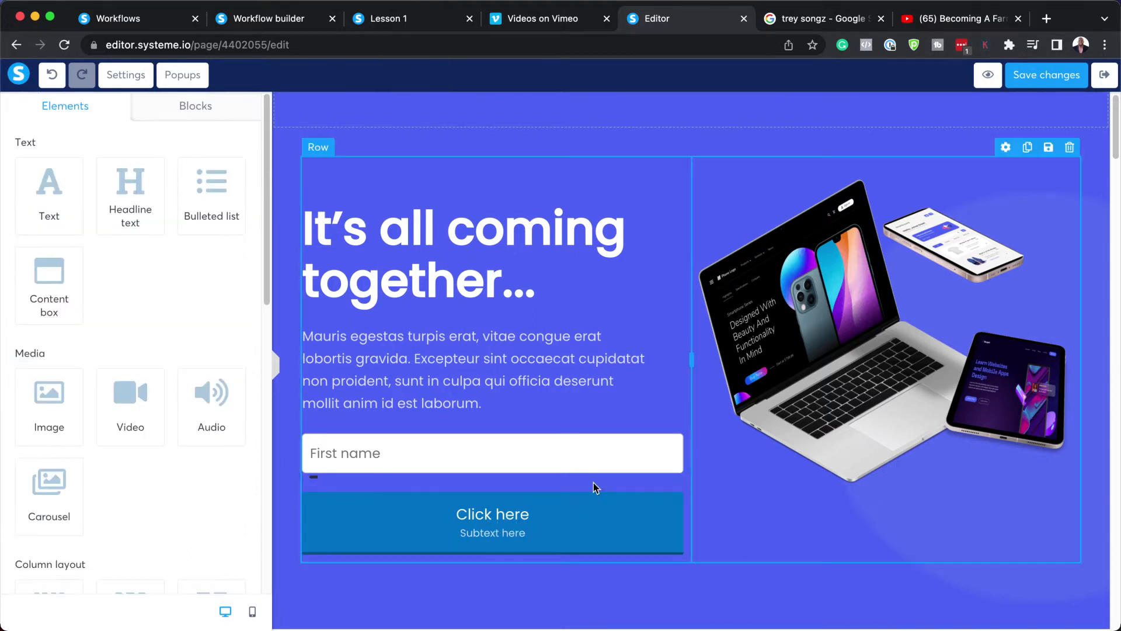
{"action": "mouse_move", "coordinate": [617, 503]}
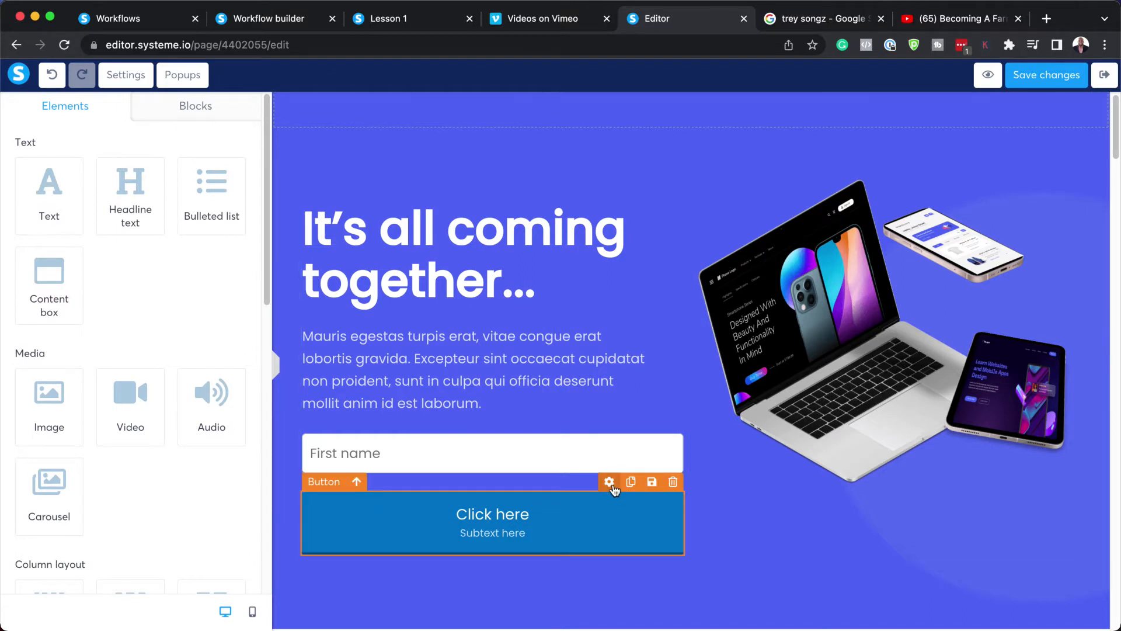
Change the hero button's text to "Download Now!" and clear its subtext.
{"action": "left_click", "coordinate": [610, 482]}
{"action": "scroll", "coordinate": [160, 489], "scroll_direction": "down", "scroll_amount": 6}
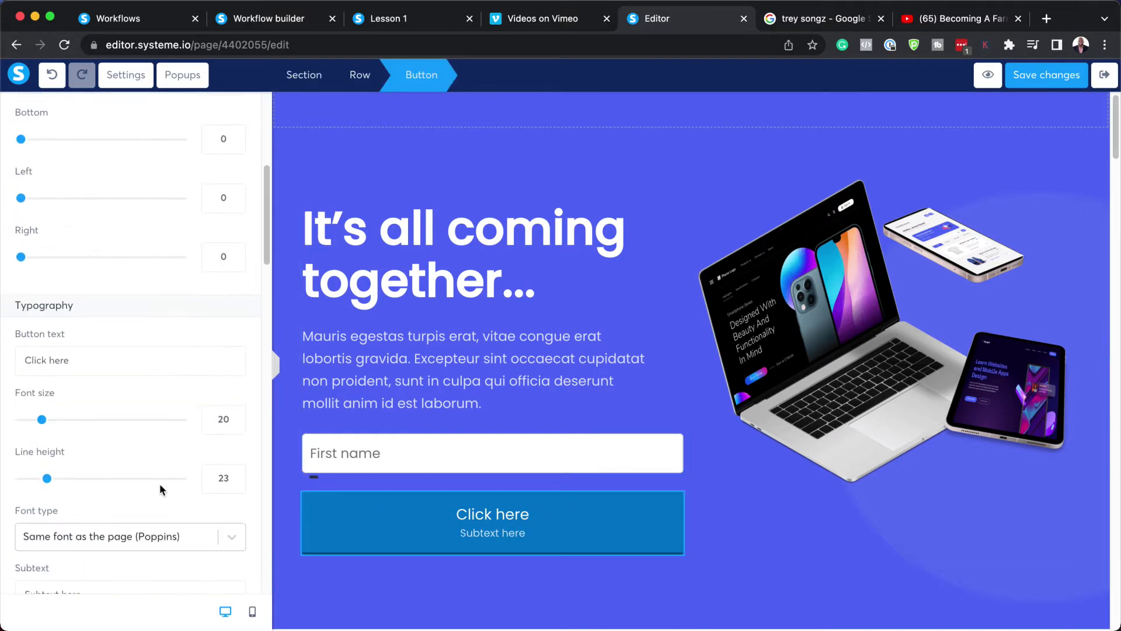
{"action": "scroll", "coordinate": [161, 489], "scroll_direction": "down", "scroll_amount": 1}
{"action": "triple_click", "coordinate": [97, 359]}
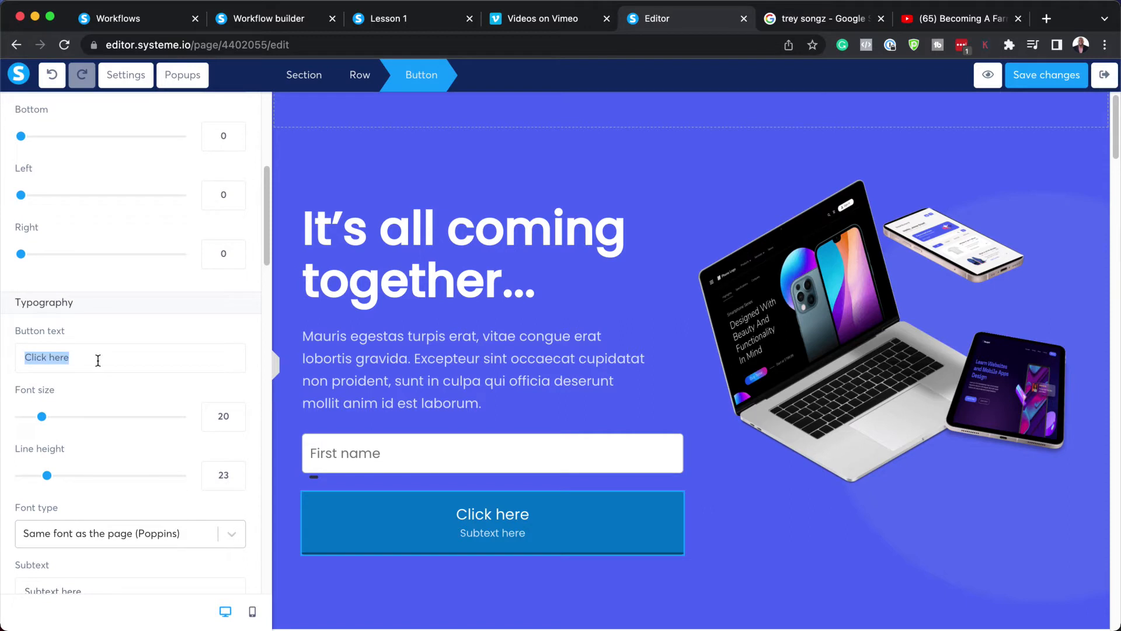
{"action": "type", "text": "Down"}
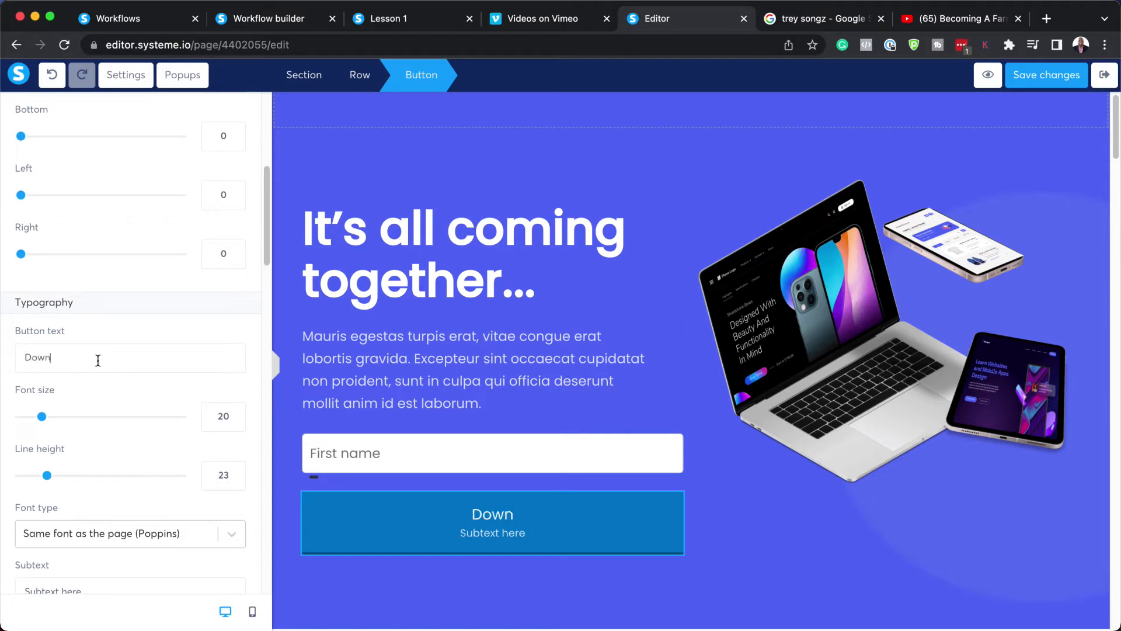
{"action": "type", "text": "load Now"}
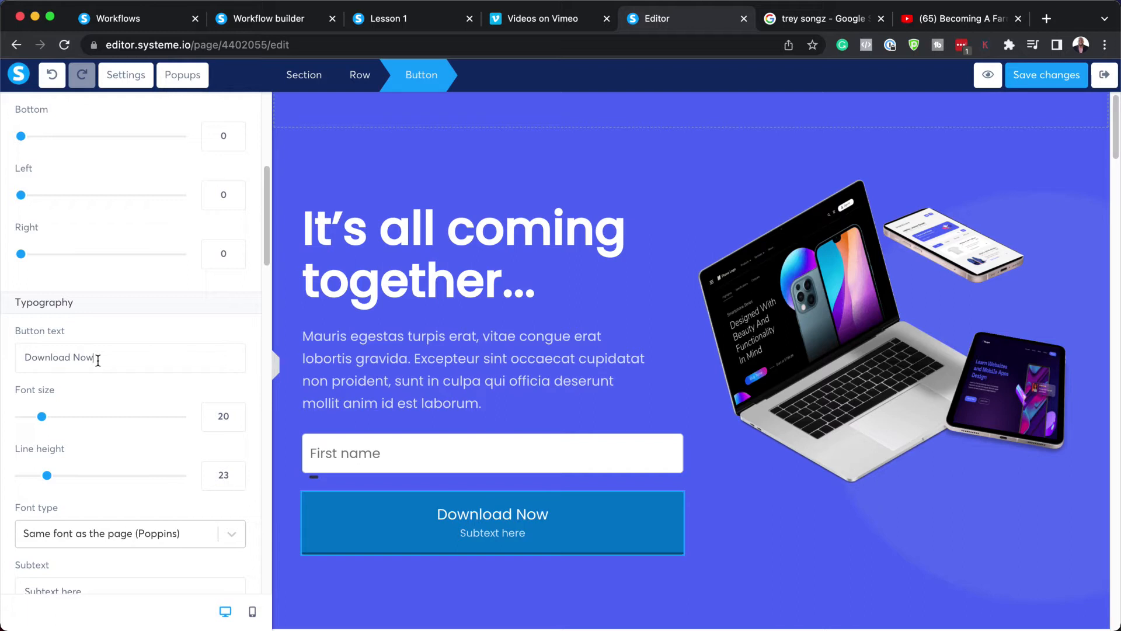
{"action": "type", "text": "!"}
{"action": "scroll", "coordinate": [101, 470], "scroll_direction": "down", "scroll_amount": 5}
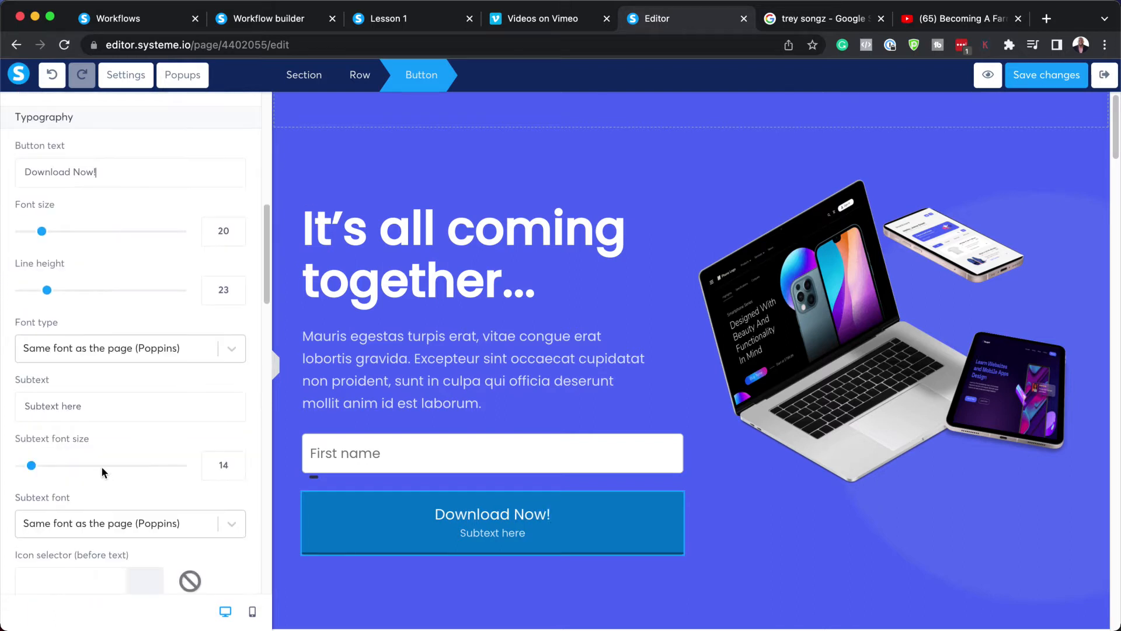
{"action": "triple_click", "coordinate": [103, 405]}
{"action": "key", "text": "BackSpace"}
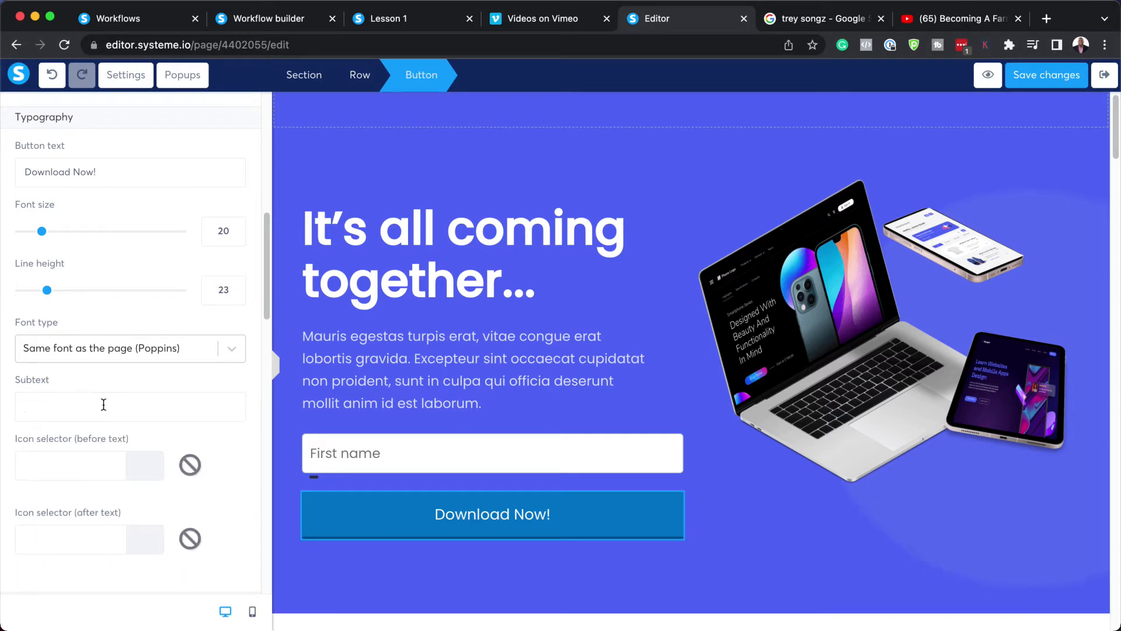
Set the Download Now! button's background color to the default orange F5A623 and its border style to None.
{"action": "scroll", "coordinate": [107, 511], "scroll_direction": "down", "scroll_amount": 5}
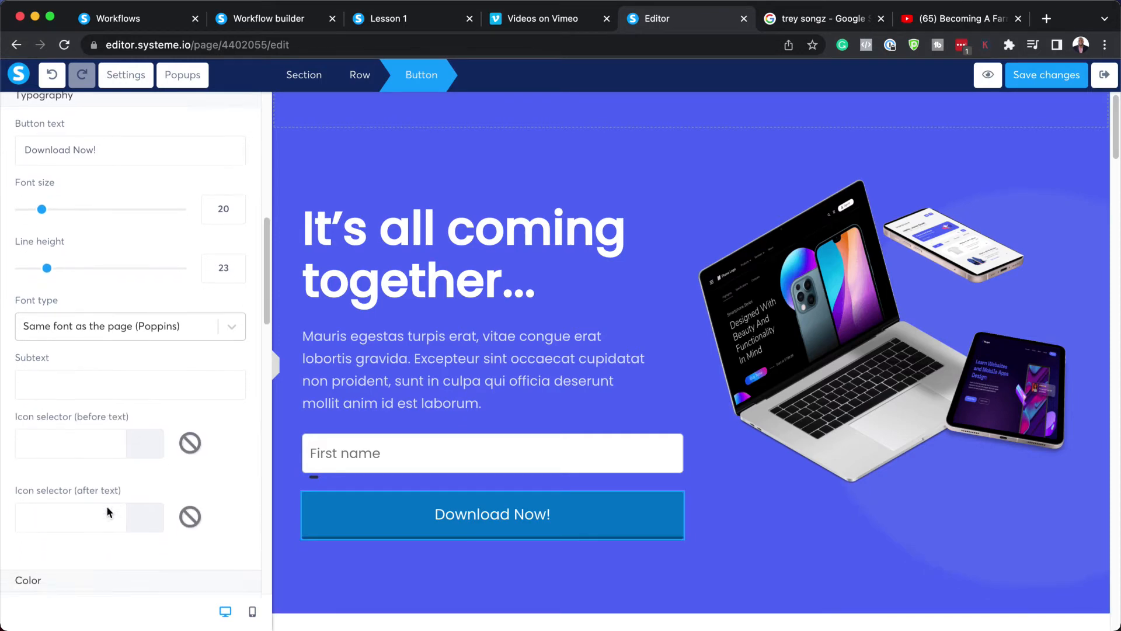
{"action": "scroll", "coordinate": [107, 512], "scroll_direction": "down", "scroll_amount": 1}
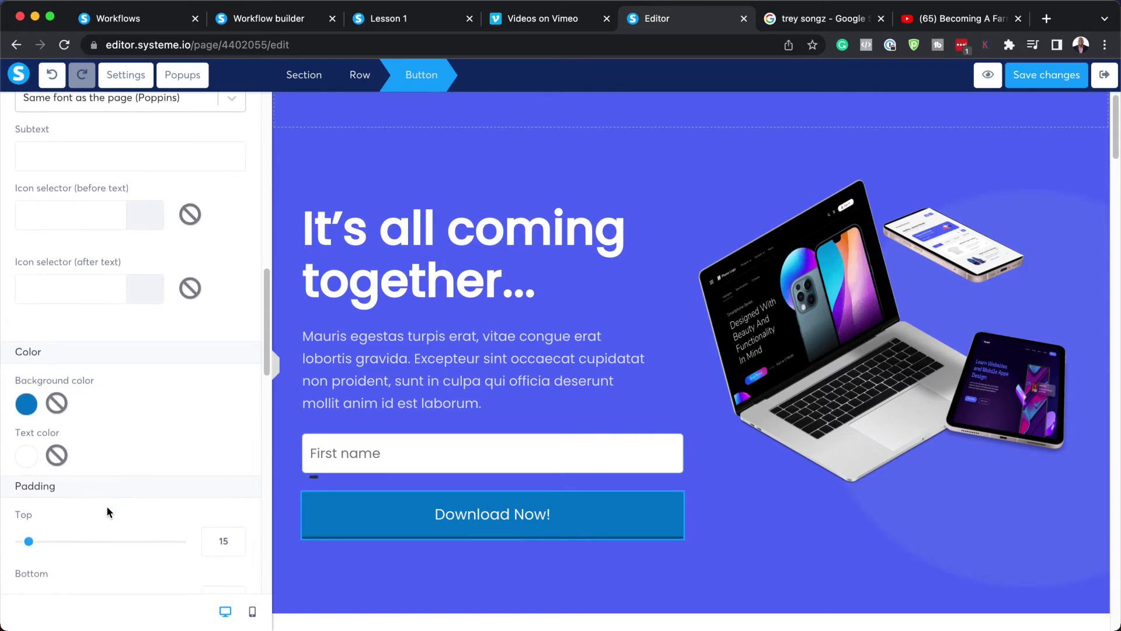
{"action": "left_click", "coordinate": [27, 404]}
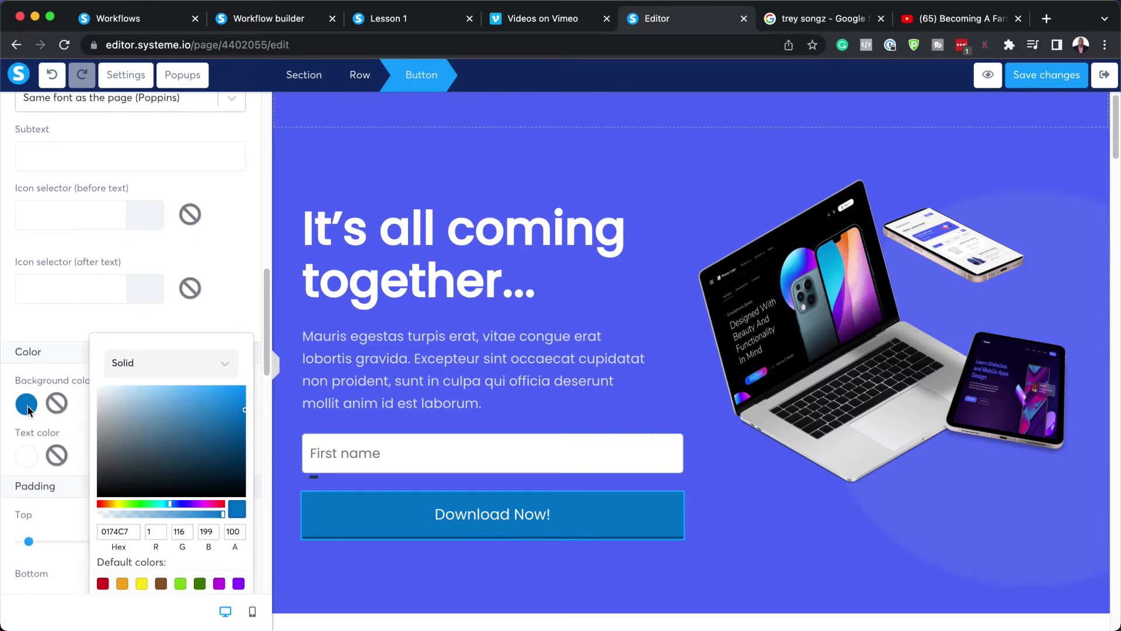
{"action": "left_click", "coordinate": [122, 583]}
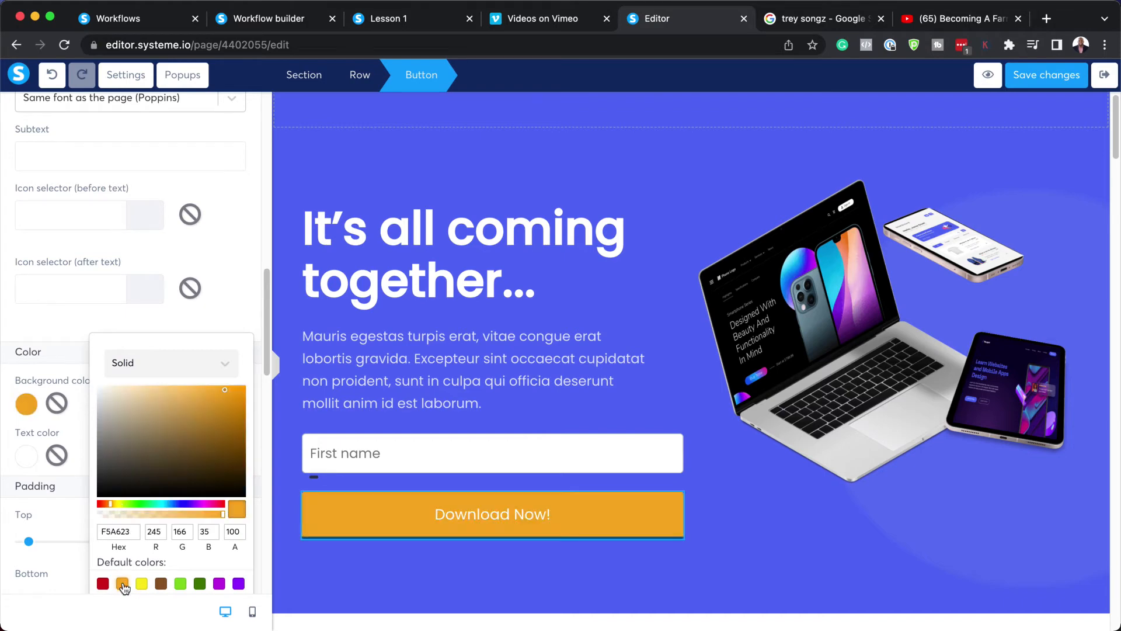
{"action": "left_click", "coordinate": [199, 244]}
{"action": "scroll", "coordinate": [192, 350], "scroll_direction": "down", "scroll_amount": 10}
{"action": "left_click", "coordinate": [183, 455]}
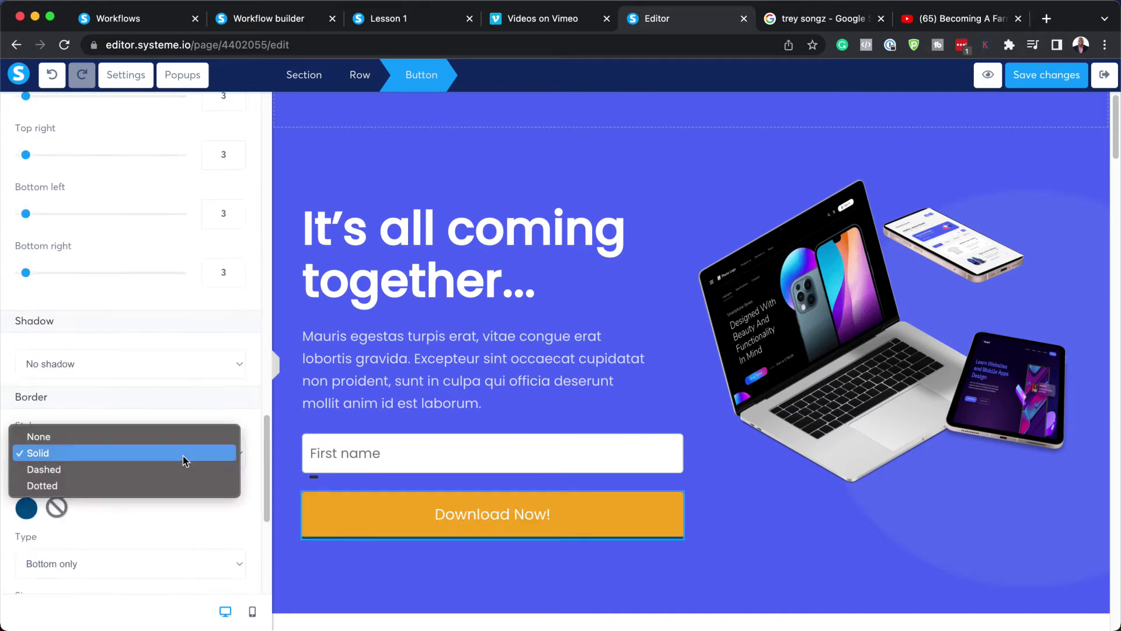
{"action": "left_click", "coordinate": [181, 436]}
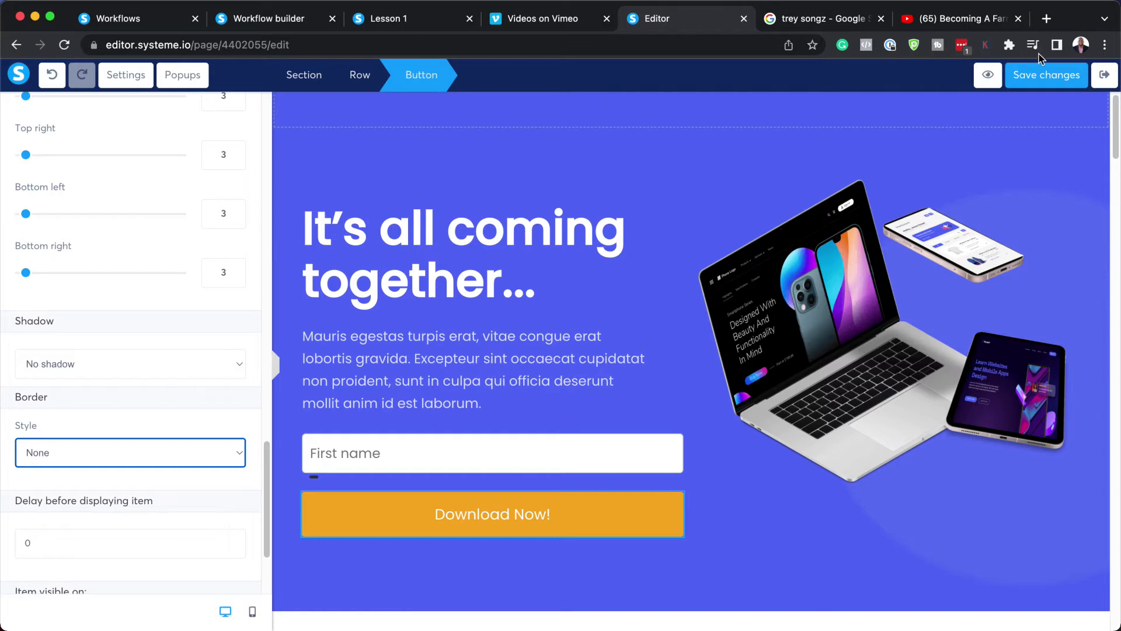
Save the squeeze page changes and exit the page editor.
{"action": "left_click", "coordinate": [1054, 75]}
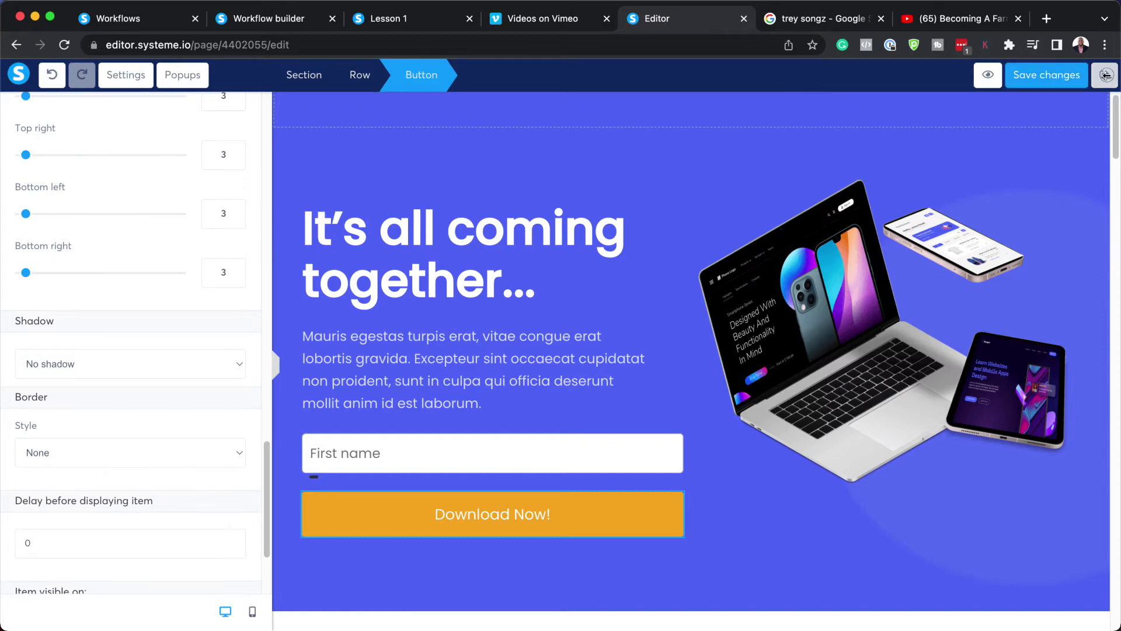
{"action": "left_click", "coordinate": [1106, 76]}
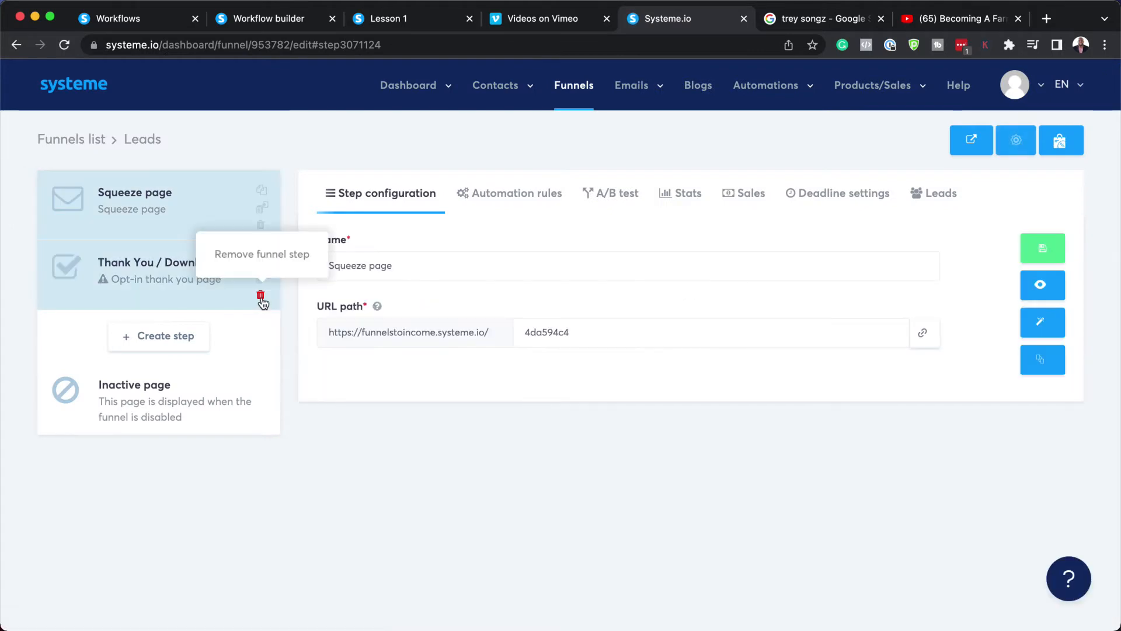
{"action": "left_click", "coordinate": [260, 296]}
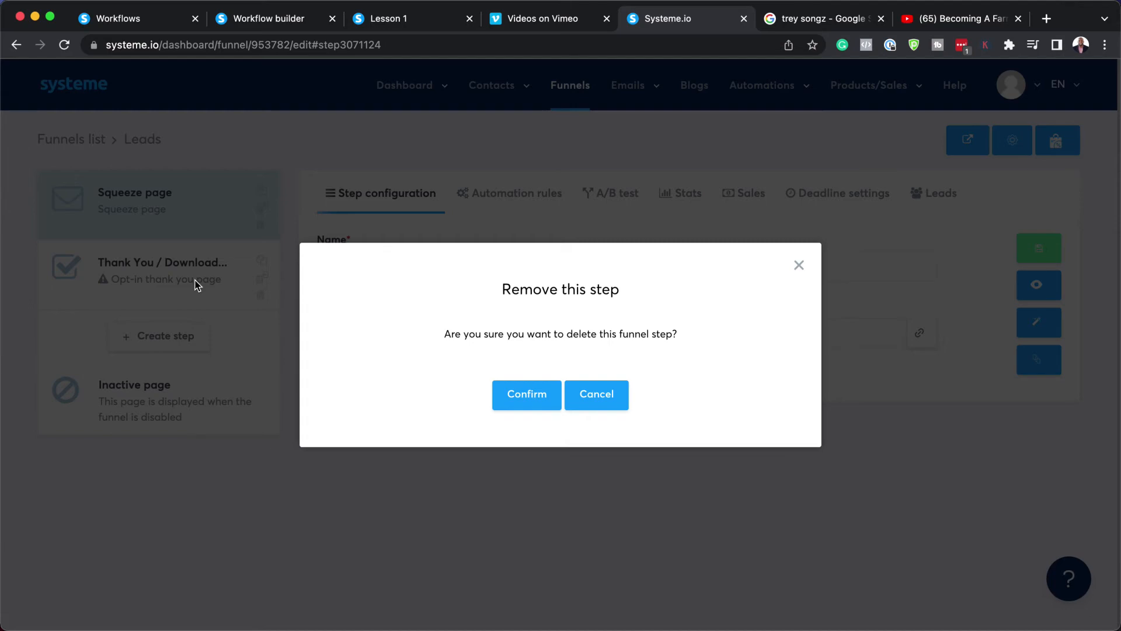
{"action": "left_click", "coordinate": [800, 266]}
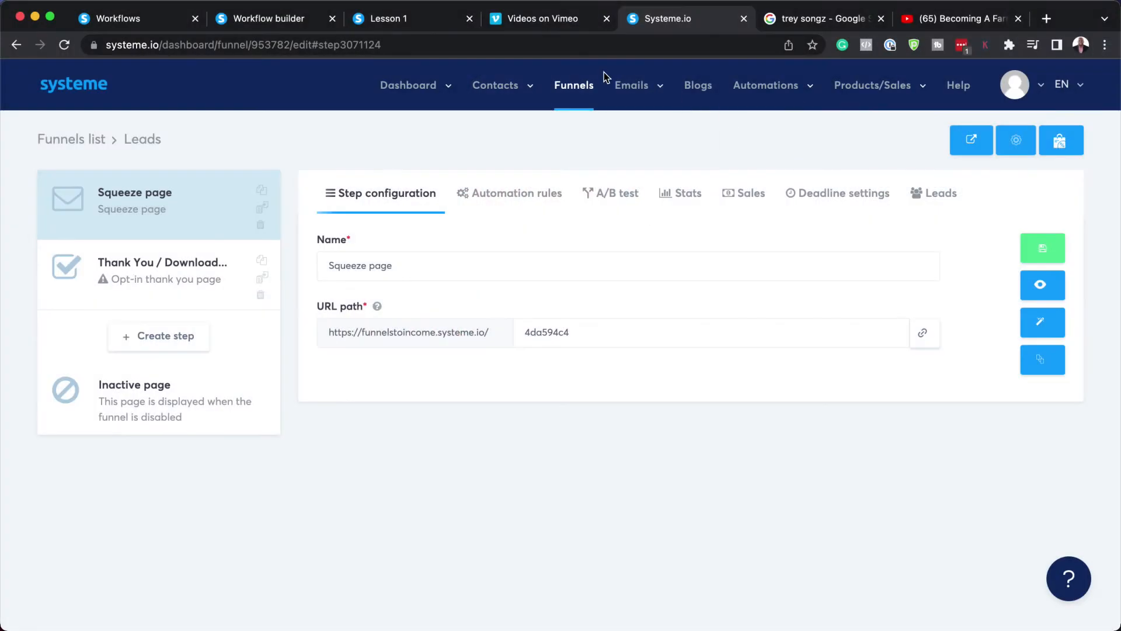
Create a new contact tag named "Download Free Template".
{"action": "mouse_move", "coordinate": [498, 95]}
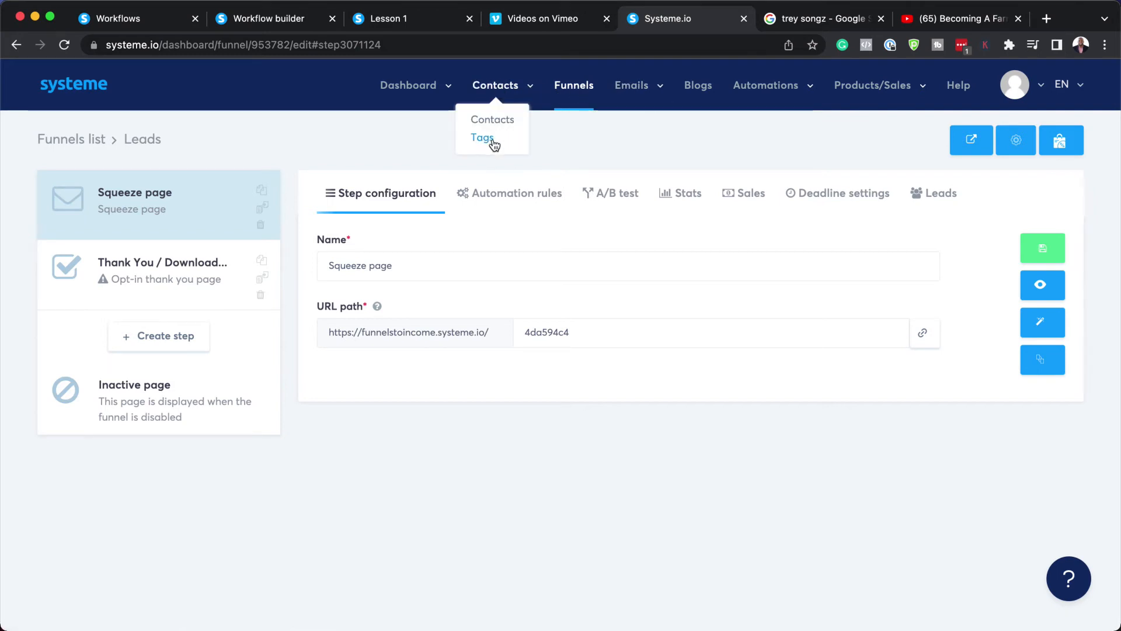
{"action": "left_click", "coordinate": [493, 144]}
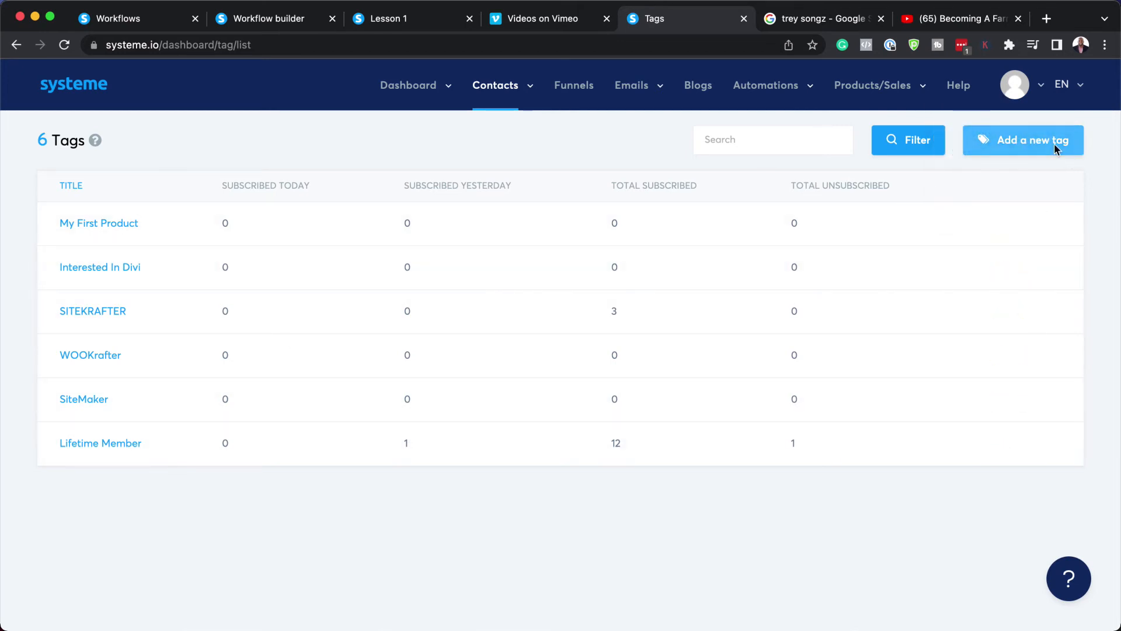
{"action": "left_click", "coordinate": [1009, 141]}
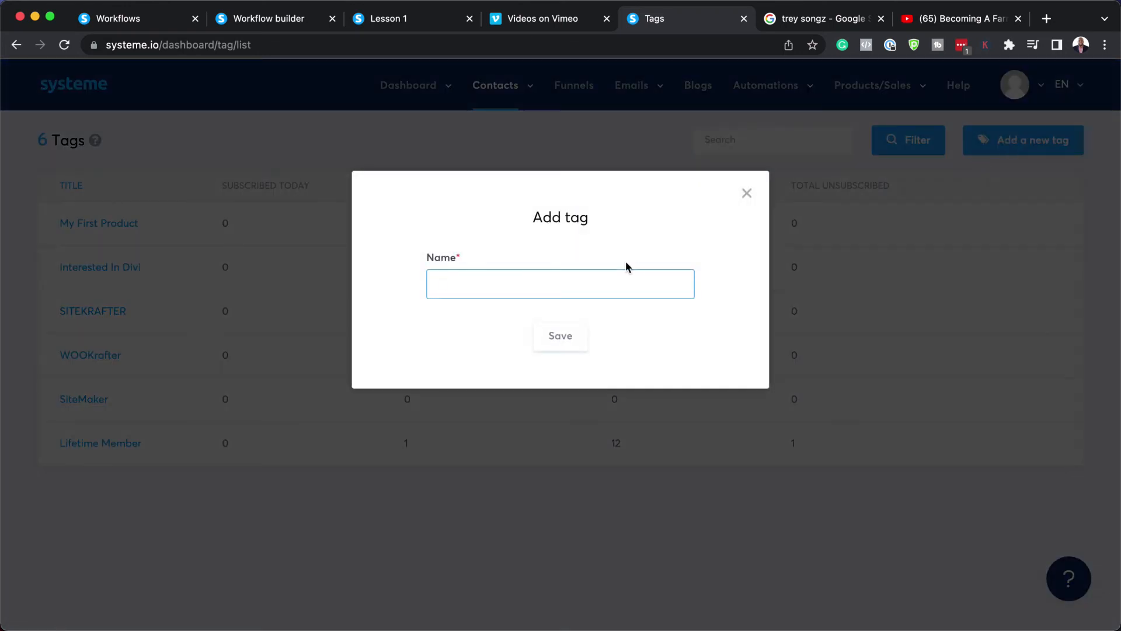
{"action": "type", "text": "Free Template"}
{"action": "key", "text": "Left"}
{"action": "key", "text": "Left"}
{"action": "key", "text": "Left"}
{"action": "key", "text": "Left"}
{"action": "key", "text": "Left"}
{"action": "key", "text": "Left"}
{"action": "key", "text": "Left"}
{"action": "key", "text": "Left"}
{"action": "key", "text": "Left"}
{"action": "key", "text": "Left"}
{"action": "key", "text": "Left"}
{"action": "type", "text": "Download"}
{"action": "left_click", "coordinate": [572, 345]}
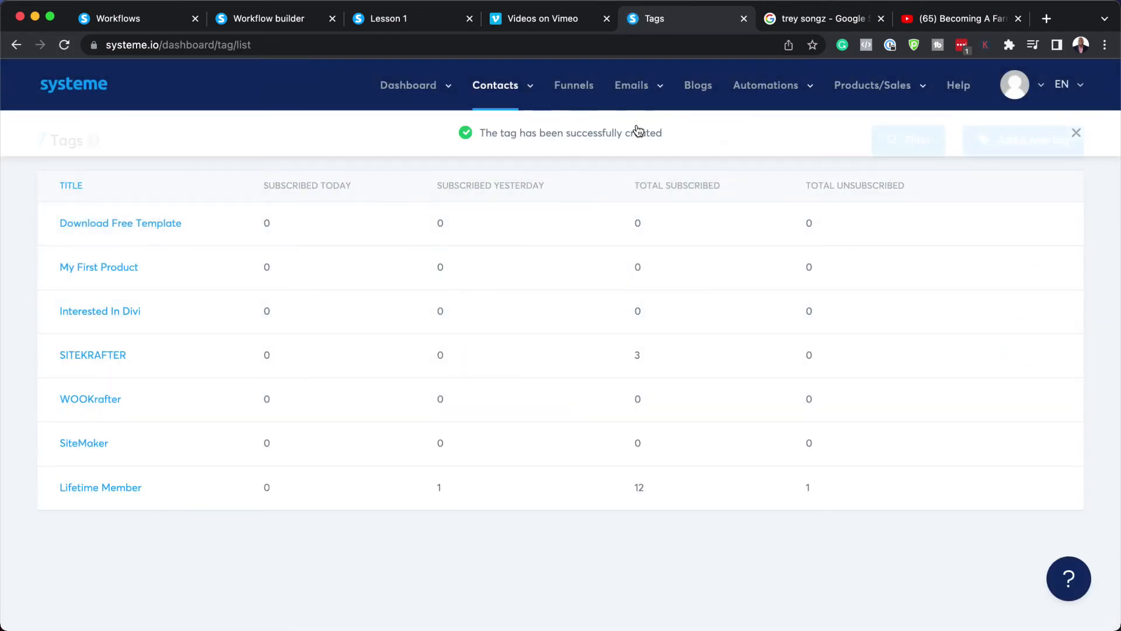
Open the Leads funnel and add an automation rule to its squeeze page with the trigger Funnel step form subscribed.
{"action": "mouse_move", "coordinate": [515, 95]}
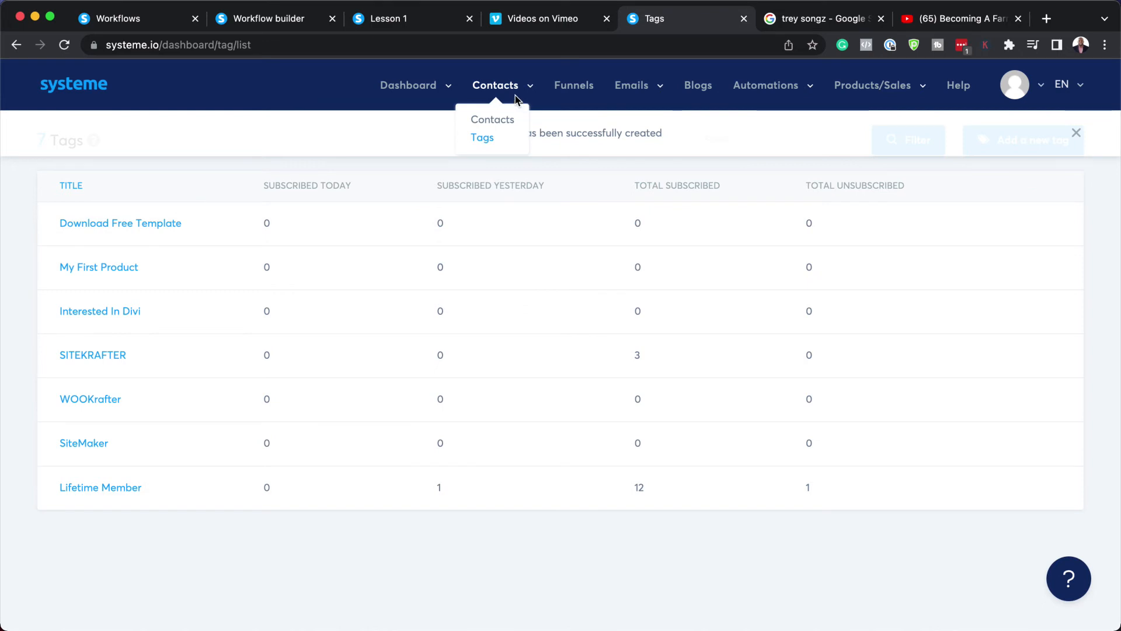
{"action": "left_click", "coordinate": [583, 88]}
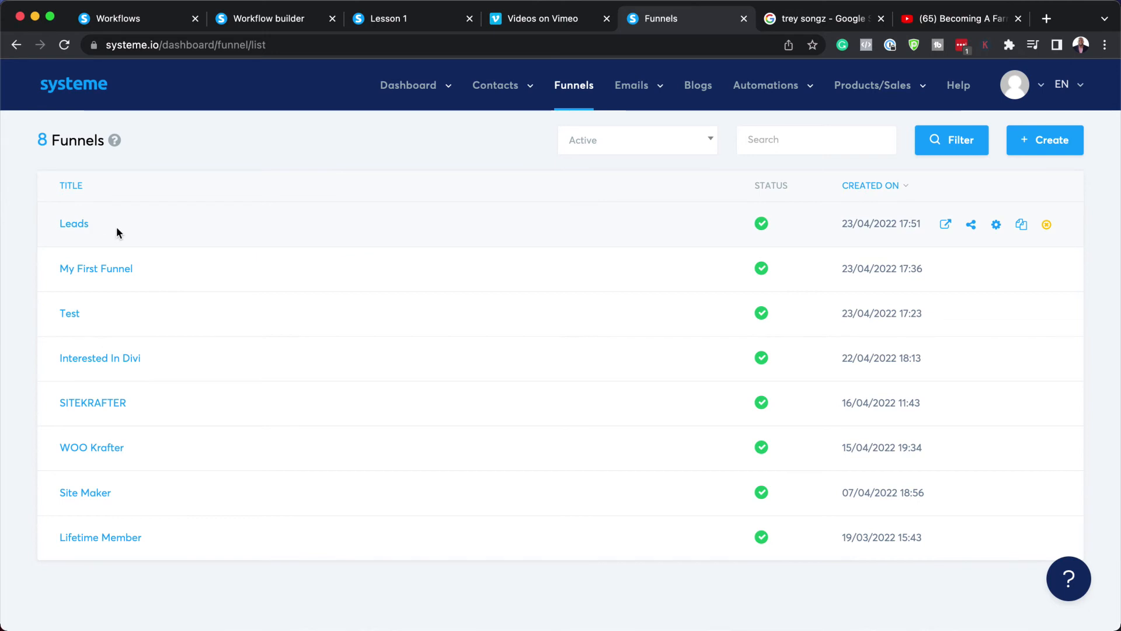
{"action": "left_click", "coordinate": [78, 224]}
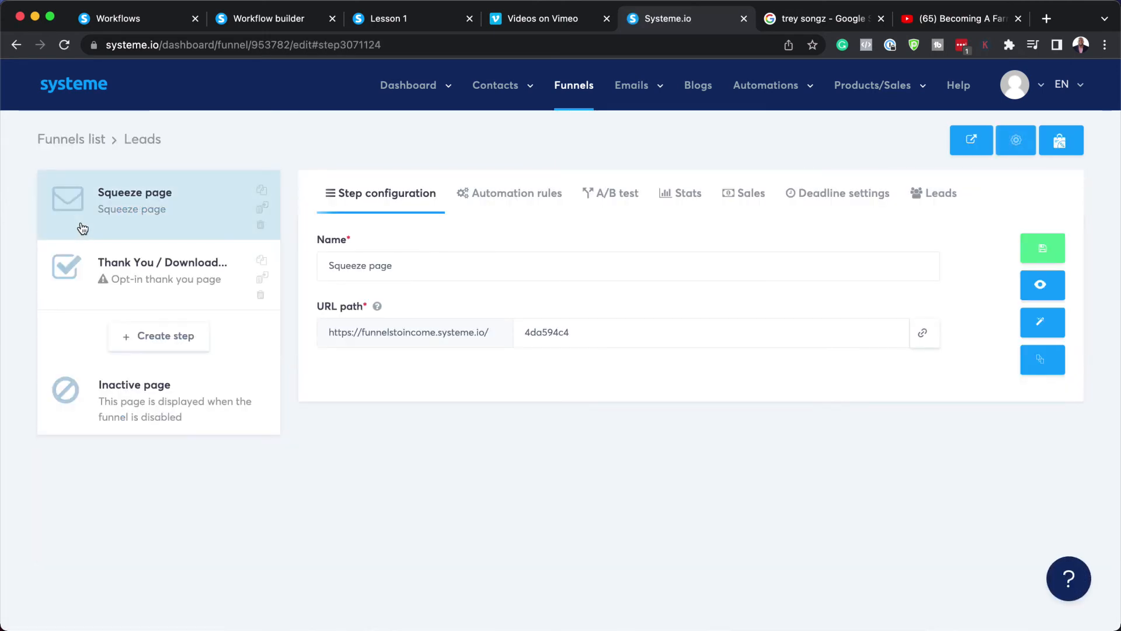
{"action": "left_click", "coordinate": [527, 206]}
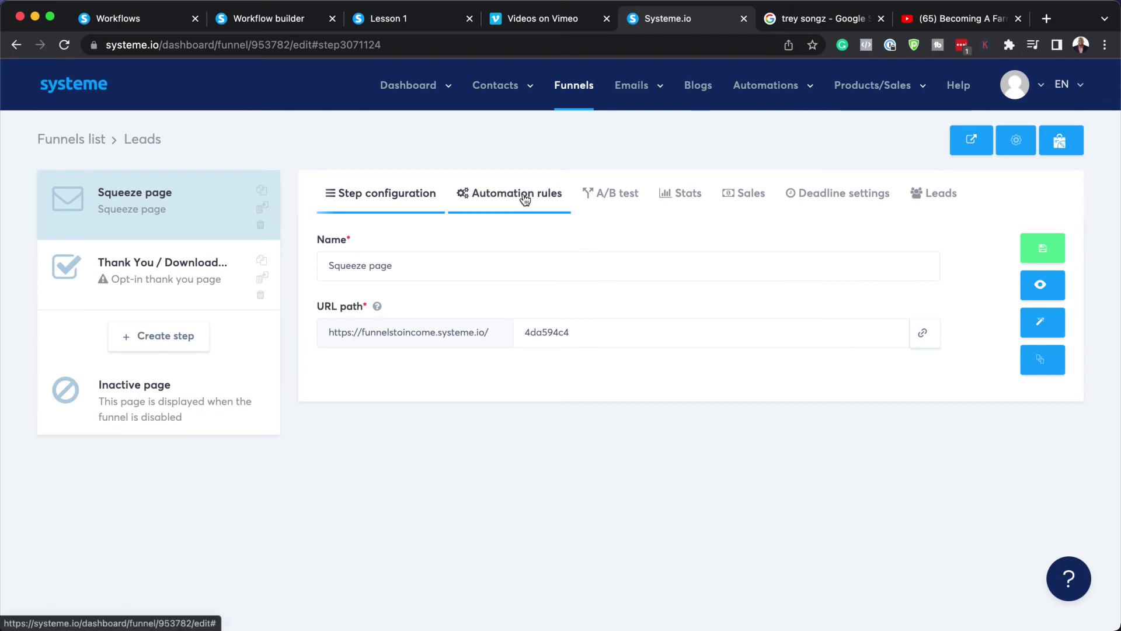
{"action": "left_click", "coordinate": [525, 198]}
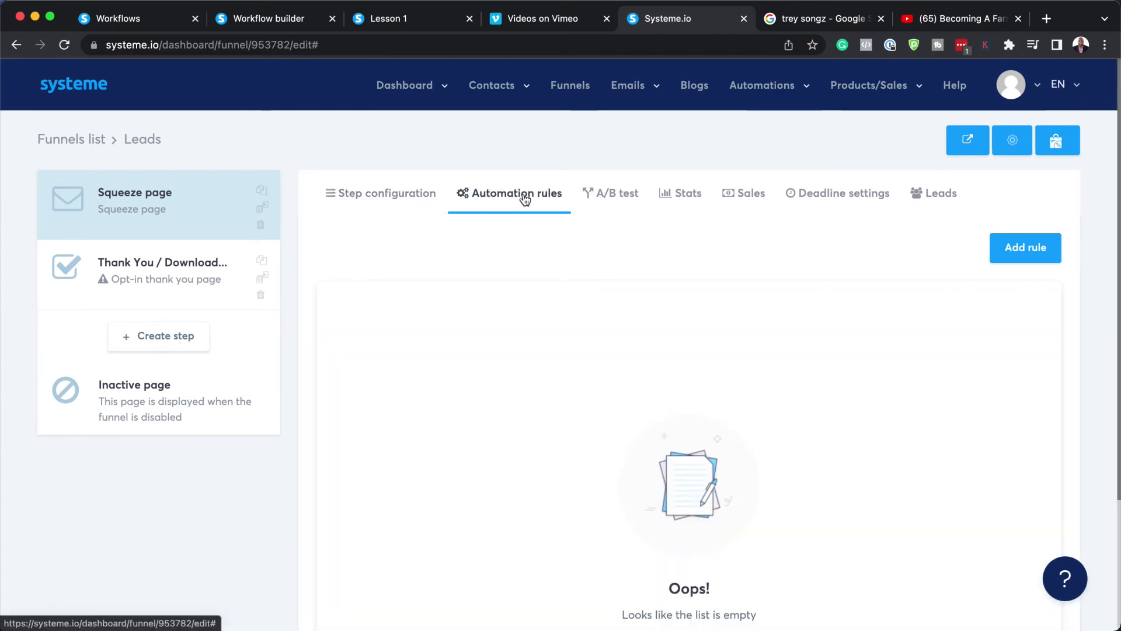
{"action": "left_click", "coordinate": [1029, 247]}
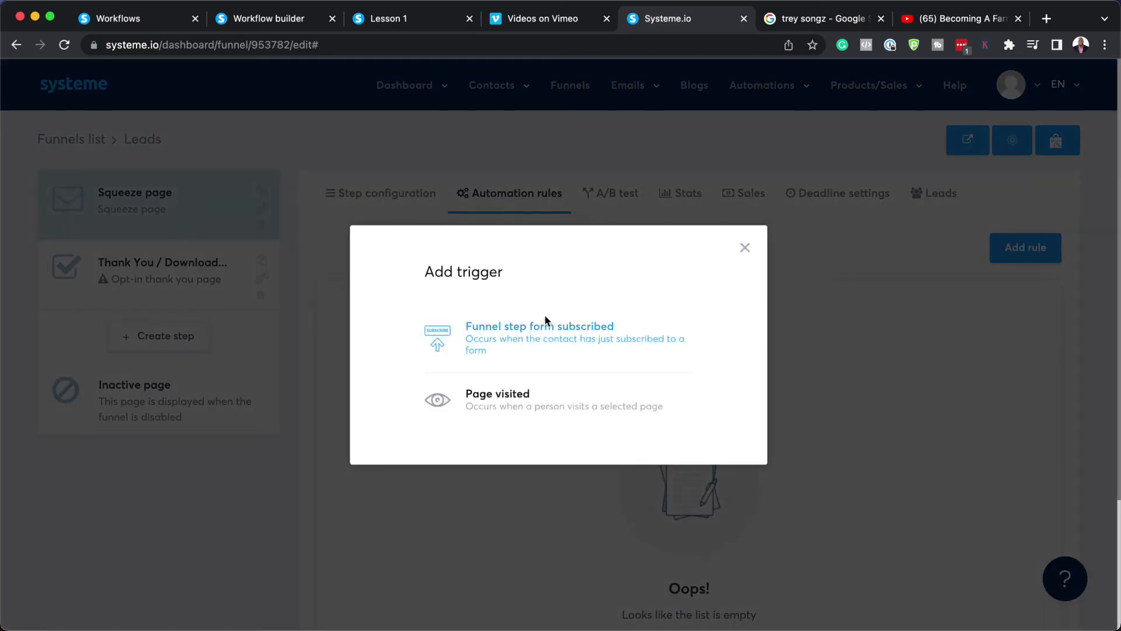
{"action": "left_click", "coordinate": [546, 323]}
Add an Add a tag action with the tag Download Free Template to the rule and save the rule.
{"action": "left_click", "coordinate": [903, 210]}
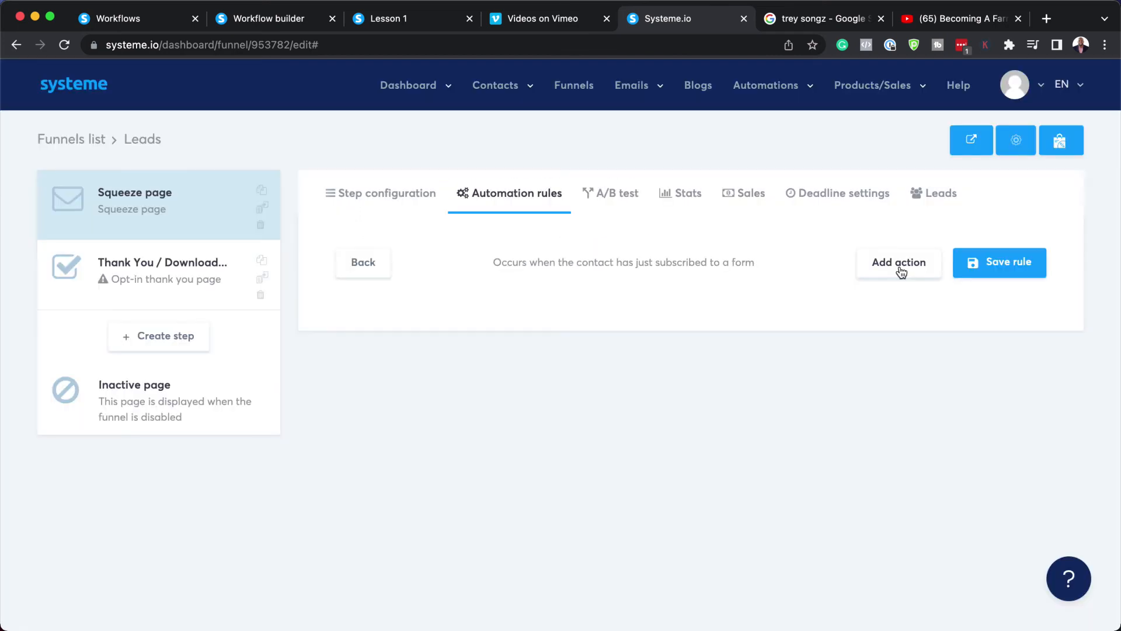
{"action": "left_click", "coordinate": [901, 268]}
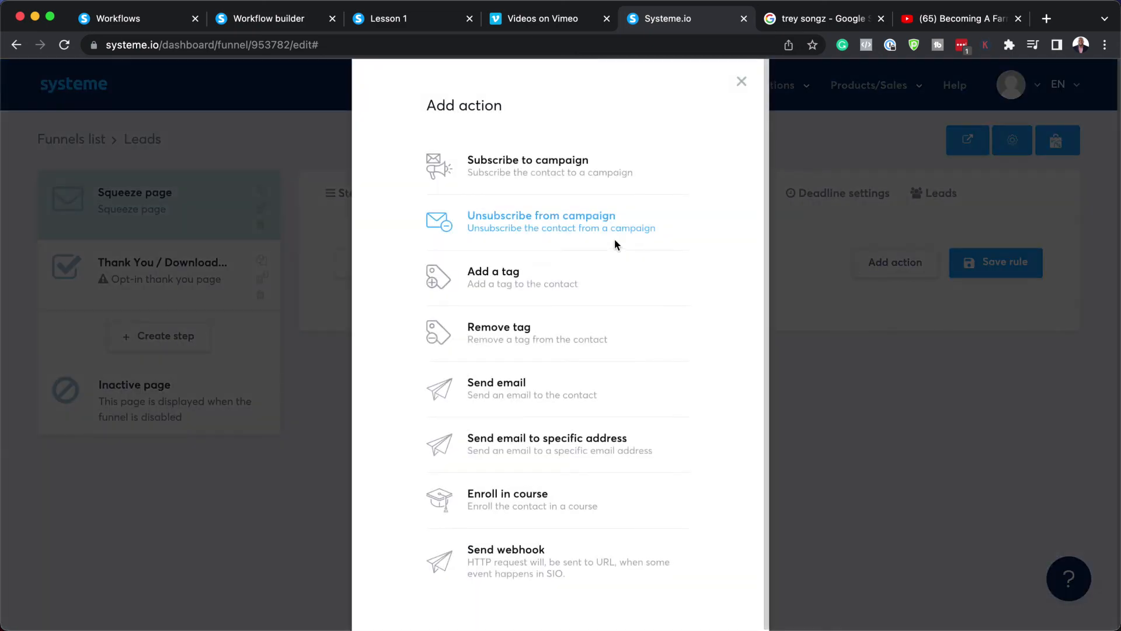
{"action": "left_click", "coordinate": [571, 275]}
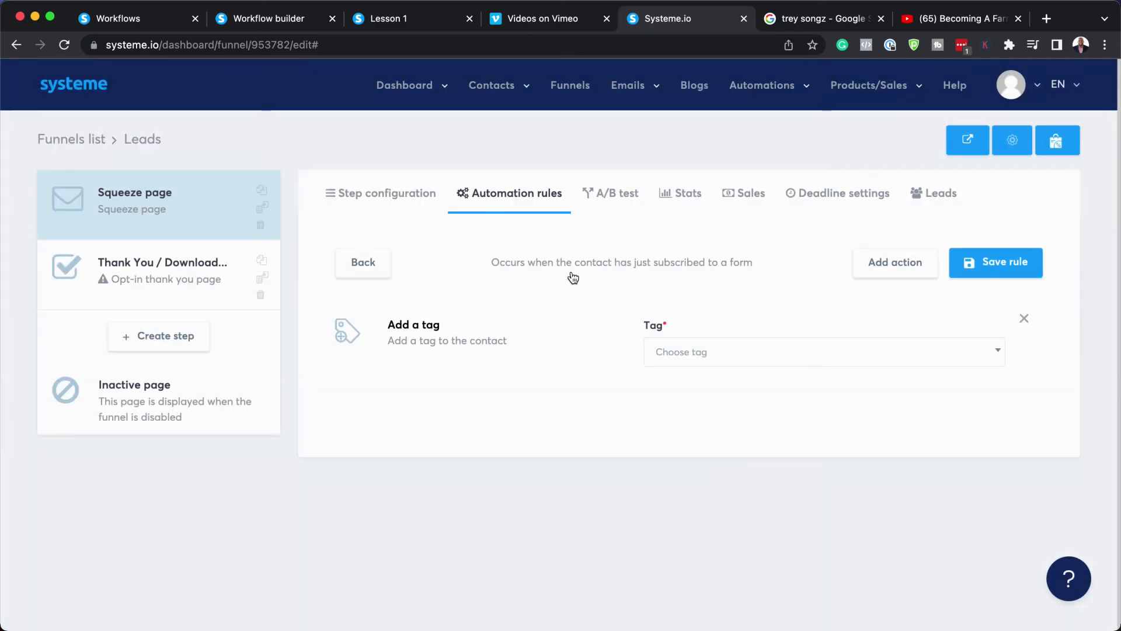
{"action": "left_click", "coordinate": [671, 355]}
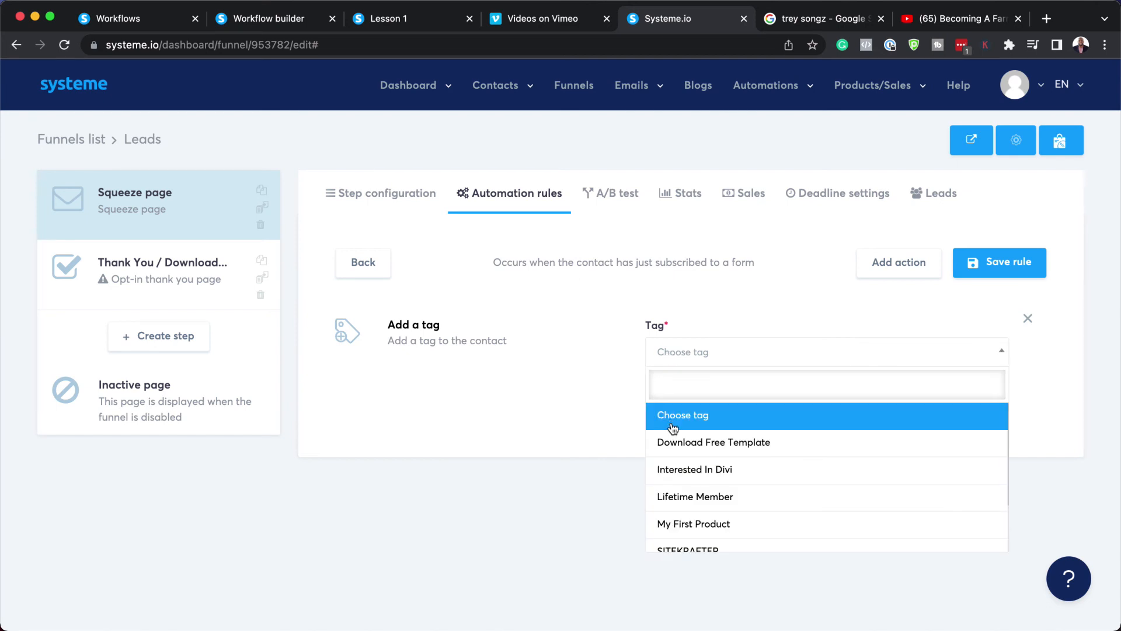
{"action": "left_click", "coordinate": [701, 444]}
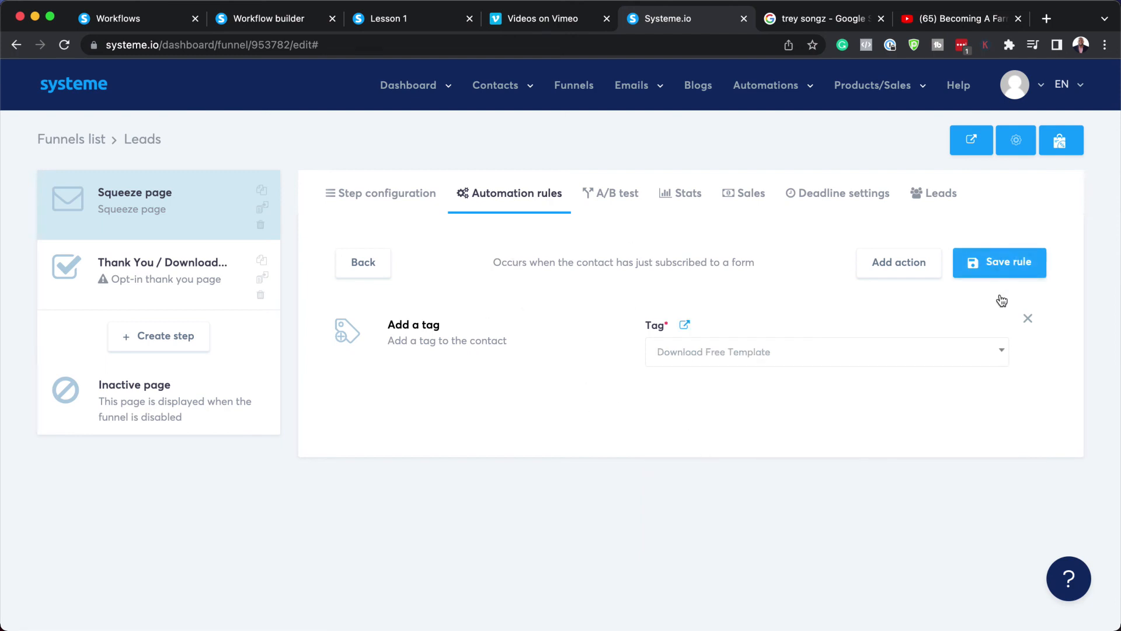
{"action": "left_click", "coordinate": [1010, 272]}
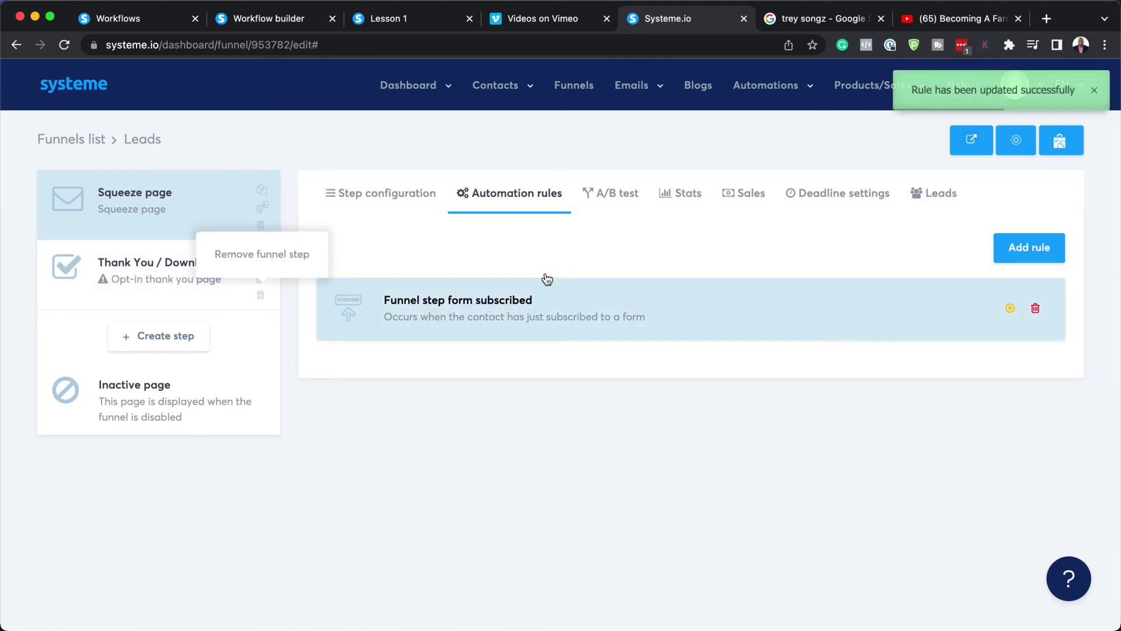
{"action": "mouse_move", "coordinate": [653, 89]}
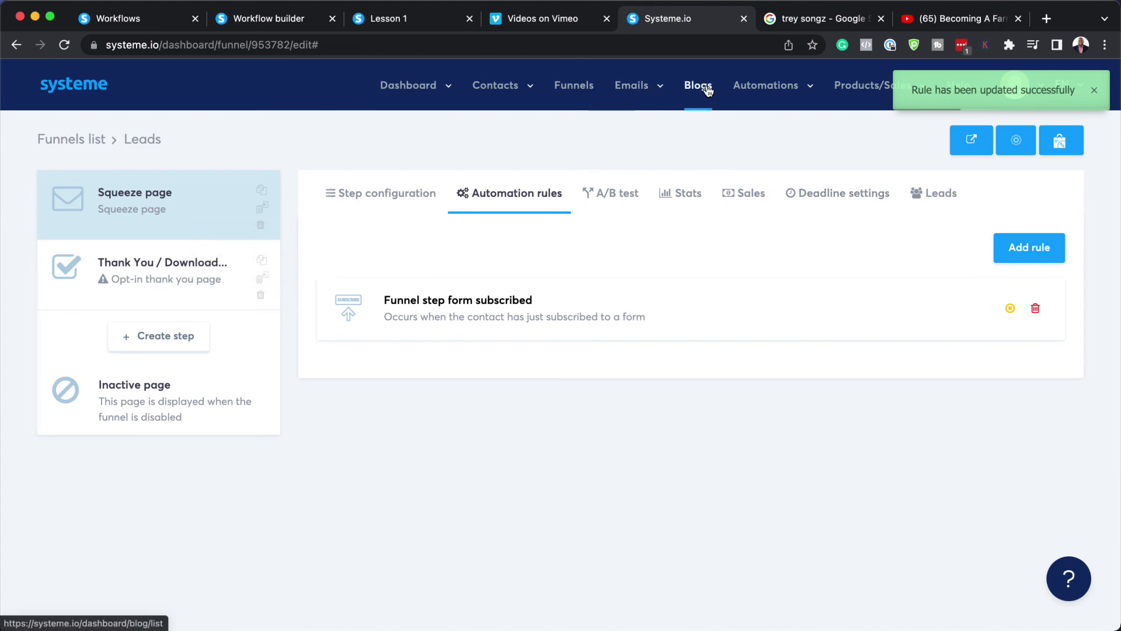